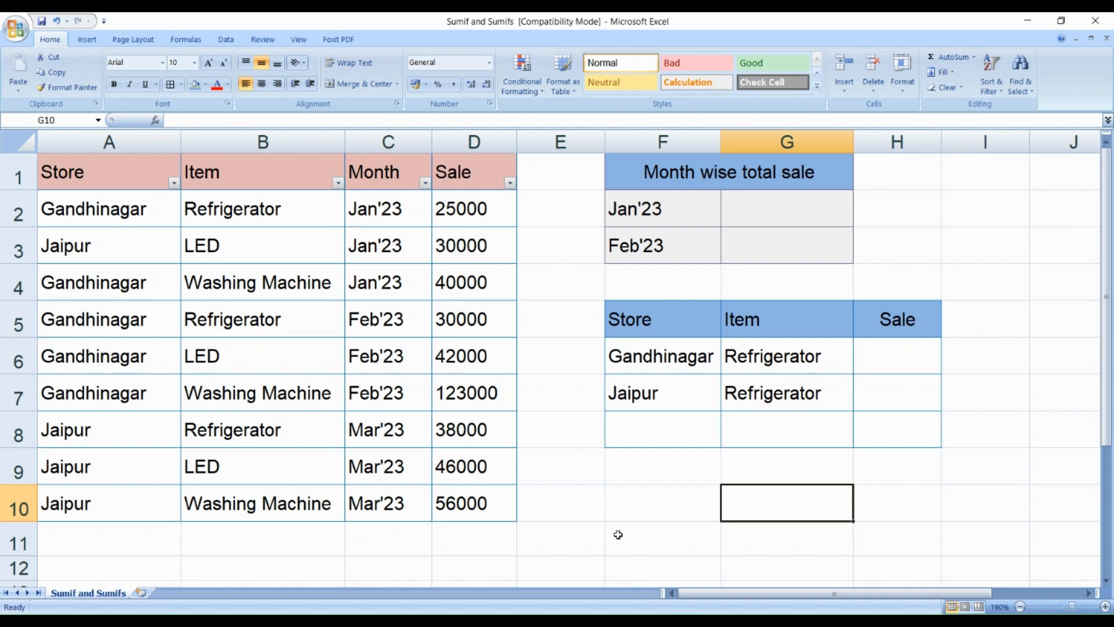
Step: Examine the Store, Item, Month and Sale columns of the sales table
{"action": "left_click", "coordinate": [644, 496]}
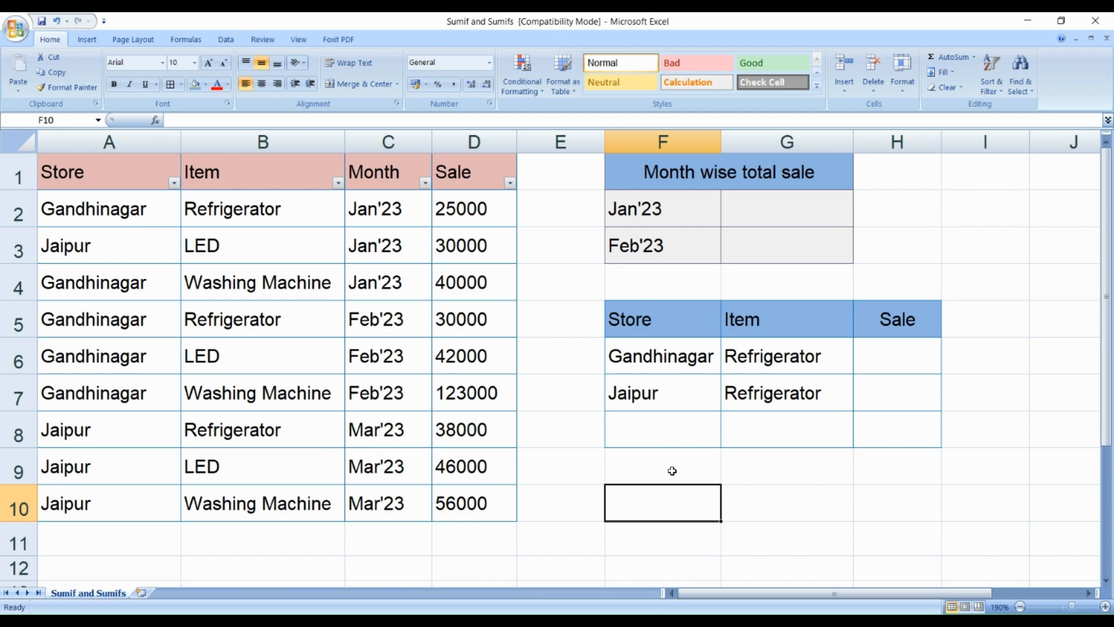
{"action": "left_click", "coordinate": [131, 181]}
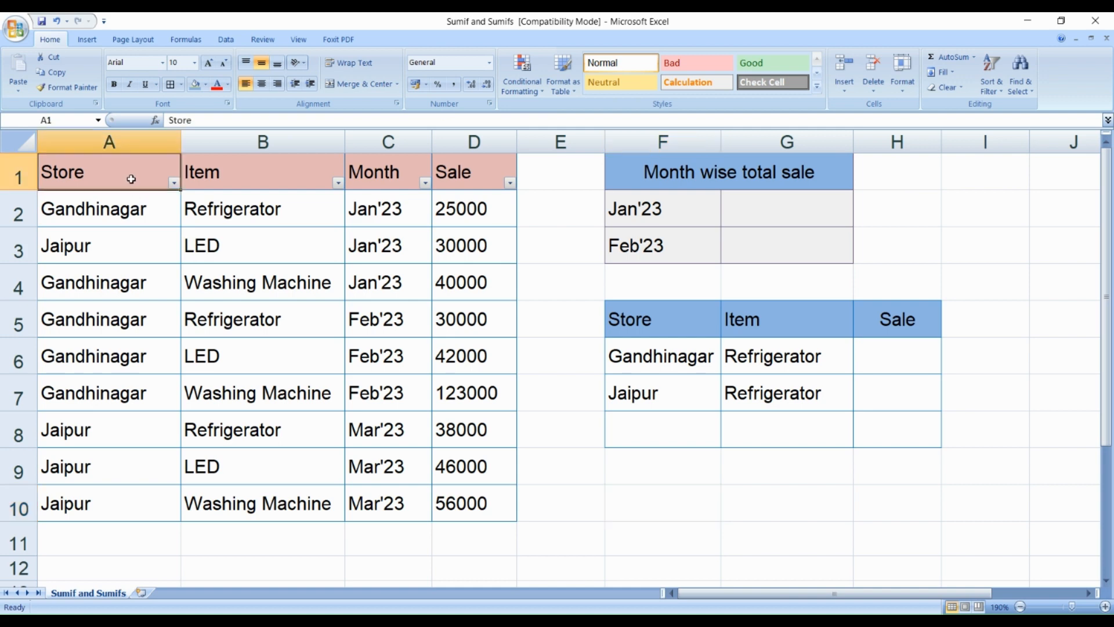
{"action": "left_click", "coordinate": [131, 213]}
{"action": "left_click", "coordinate": [133, 248]}
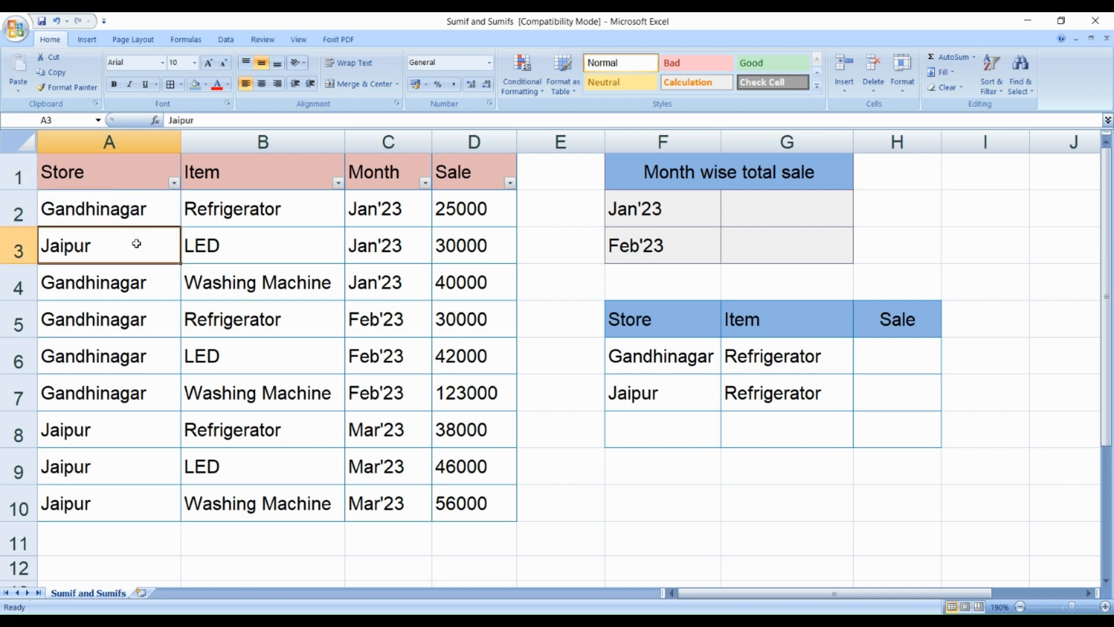
{"action": "left_click", "coordinate": [275, 220]}
{"action": "left_click", "coordinate": [258, 249]}
{"action": "left_click", "coordinate": [272, 282]}
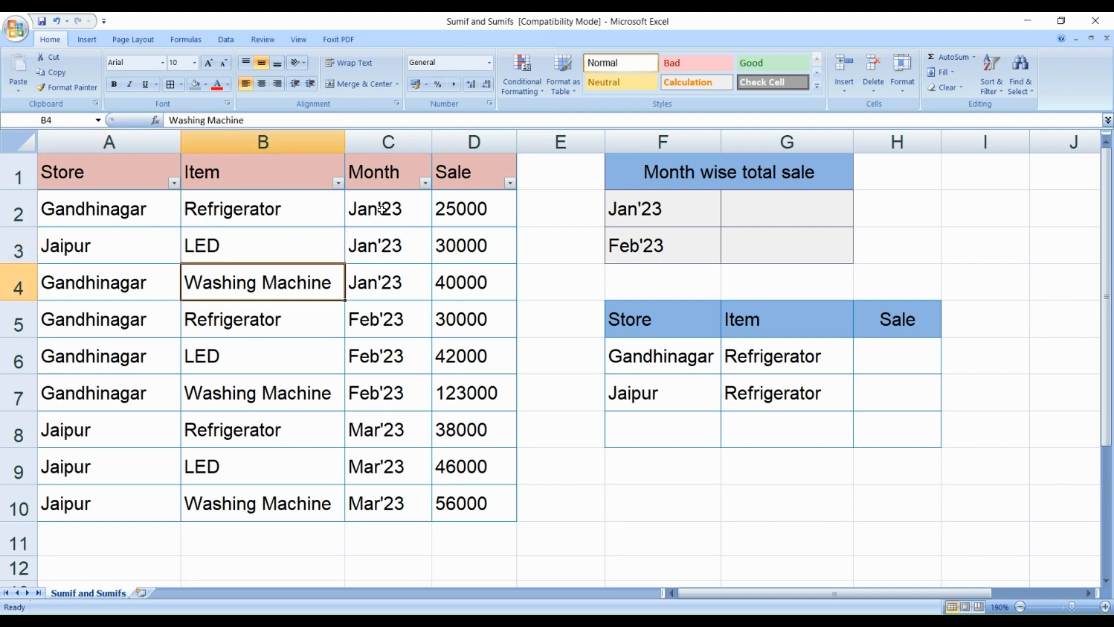
{"action": "left_click_drag", "start_coordinate": [381, 207], "coordinate": [383, 240]}
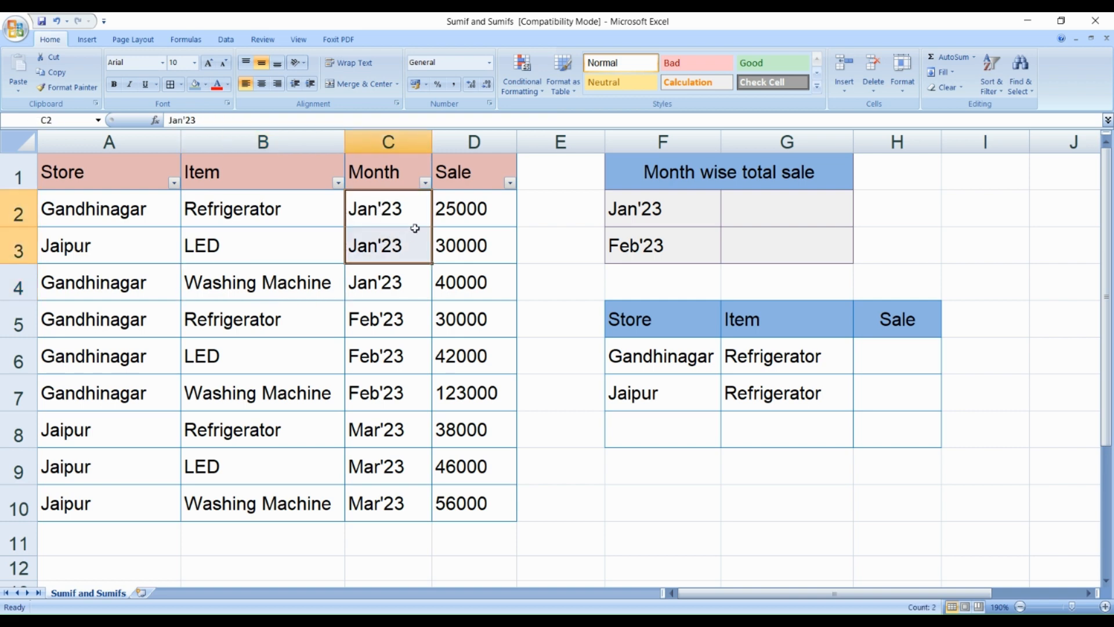
{"action": "left_click", "coordinate": [453, 209]}
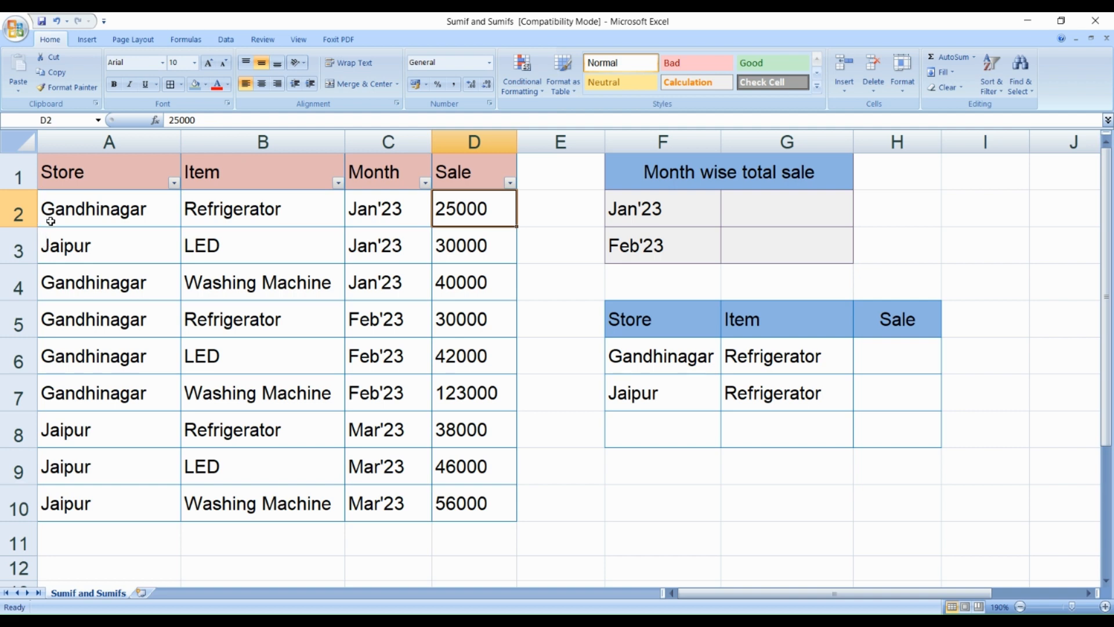
Step: Review how each record in rows 2 and 3 links a store, item and month to its sale amount
{"action": "left_click", "coordinate": [126, 218]}
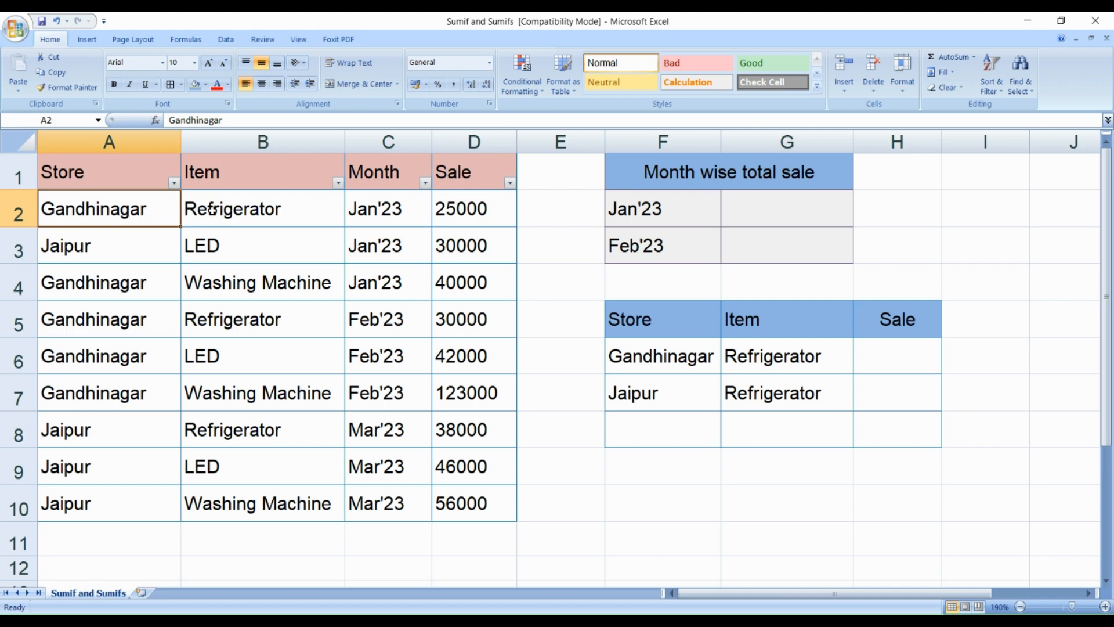
{"action": "left_click", "coordinate": [237, 212]}
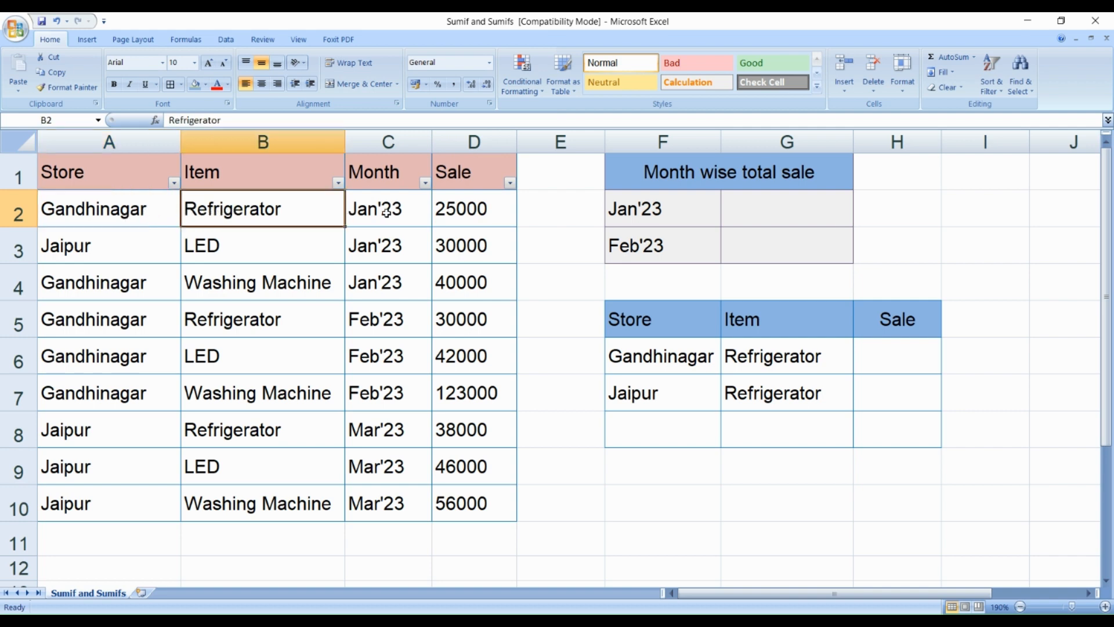
{"action": "left_click", "coordinate": [394, 211]}
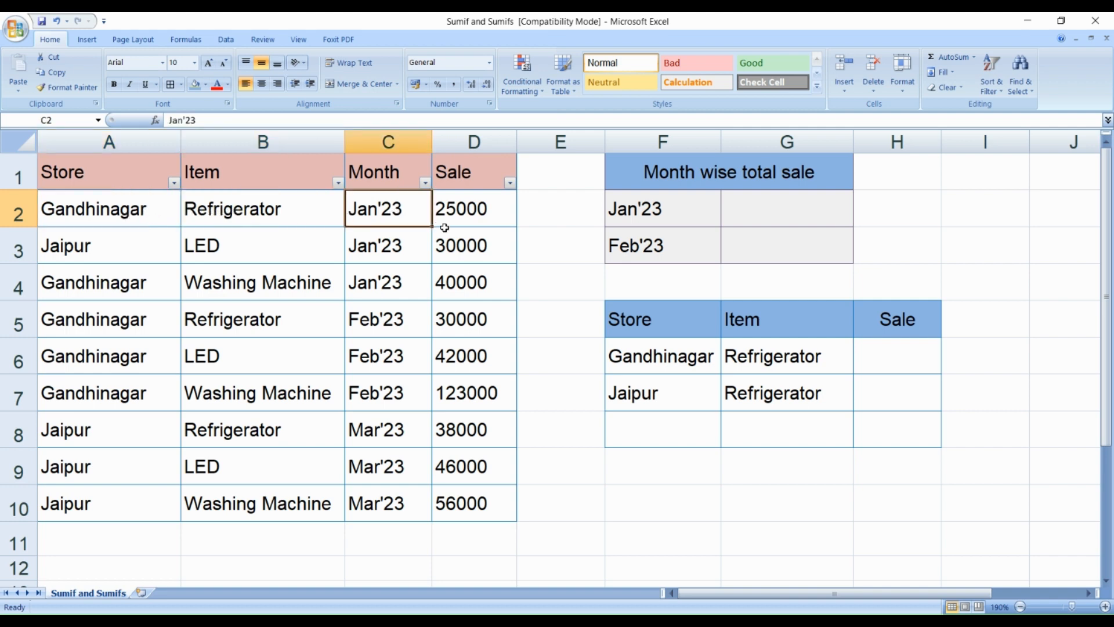
{"action": "left_click", "coordinate": [123, 218]}
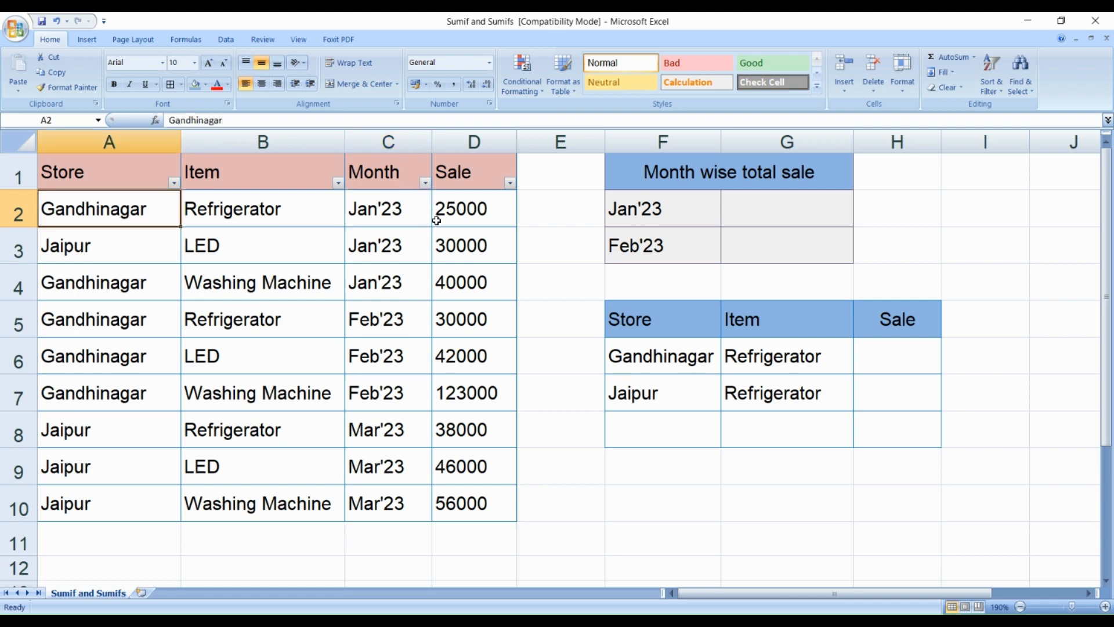
{"action": "left_click", "coordinate": [462, 217]}
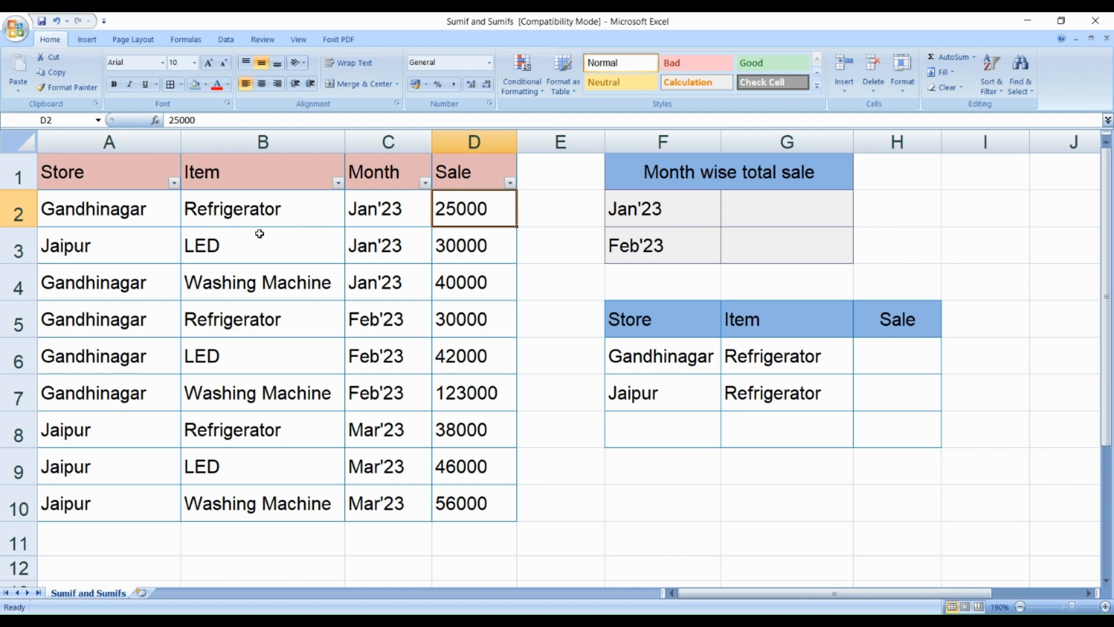
{"action": "left_click", "coordinate": [278, 219]}
{"action": "left_click", "coordinate": [364, 212]}
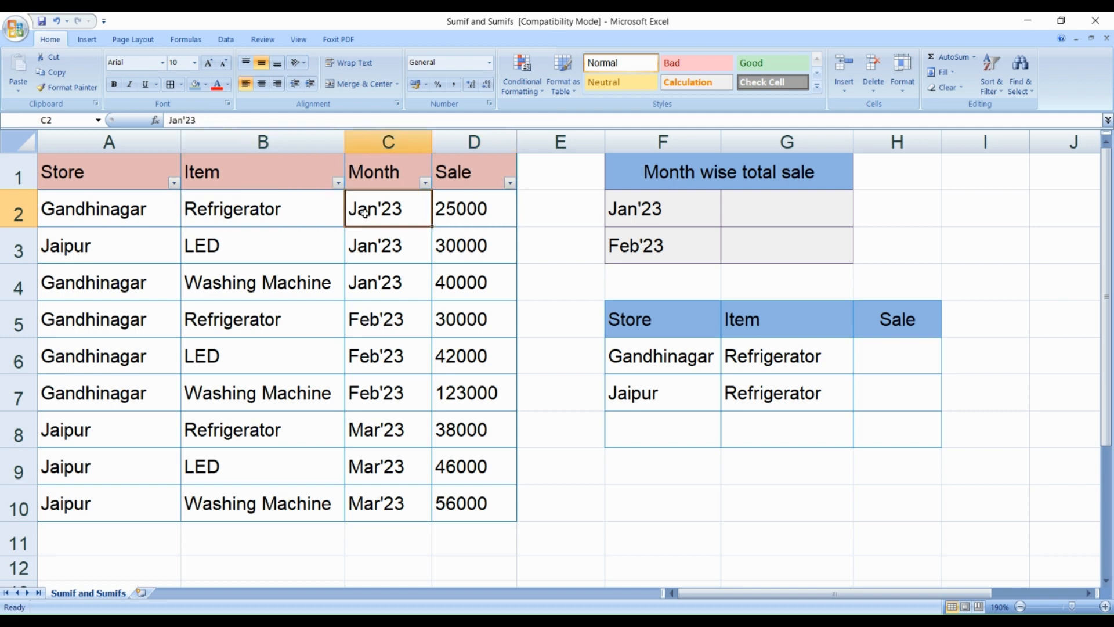
{"action": "left_click", "coordinate": [108, 253]}
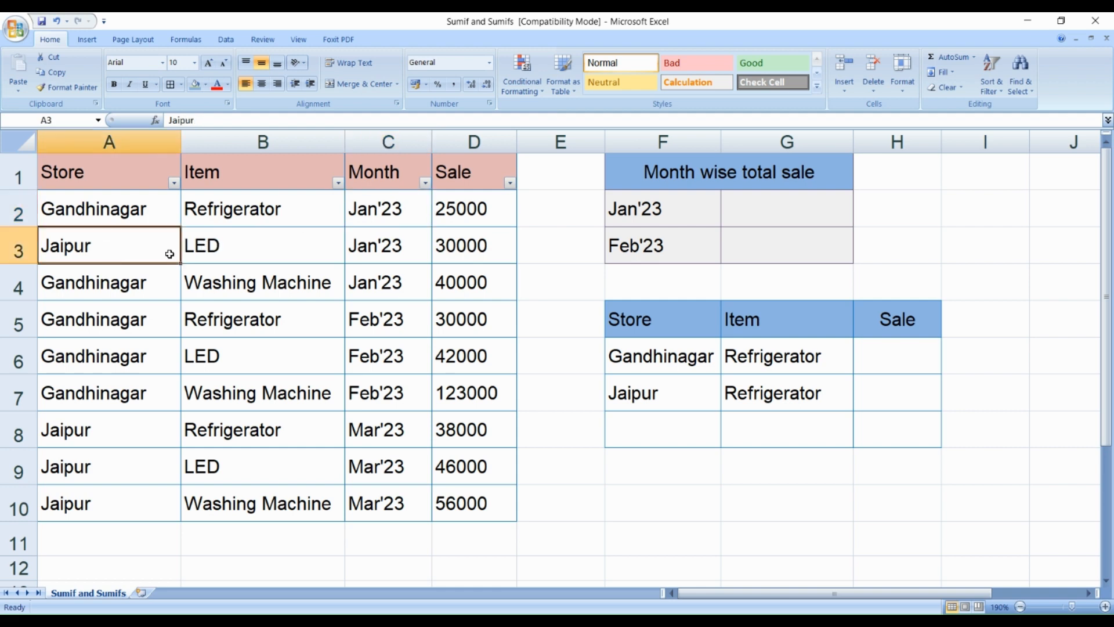
{"action": "left_click", "coordinate": [400, 248]}
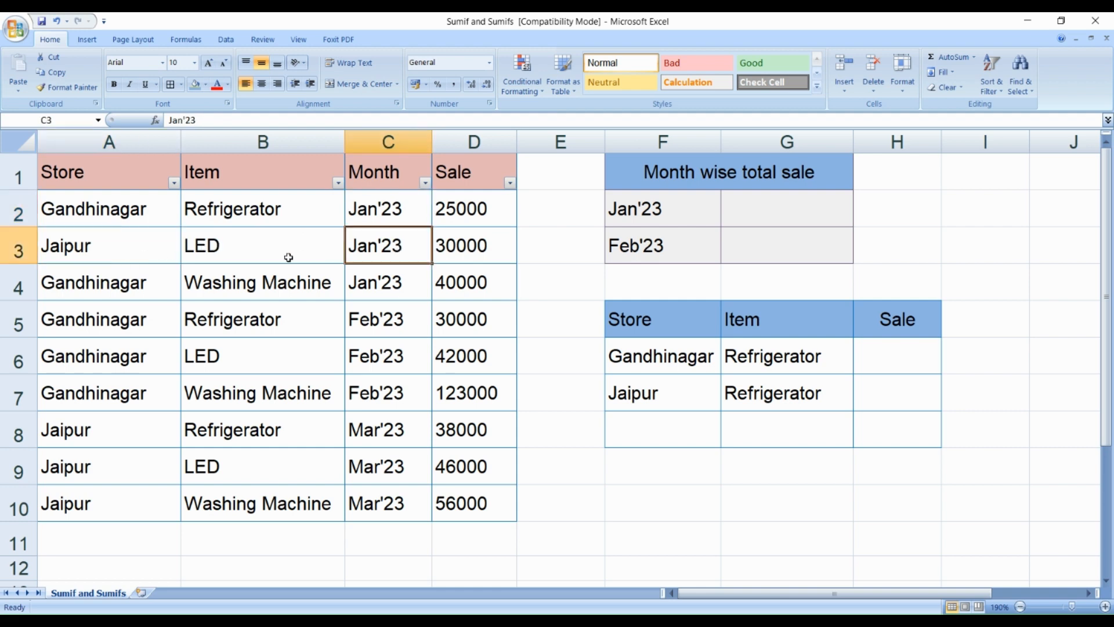
{"action": "left_click", "coordinate": [262, 262]}
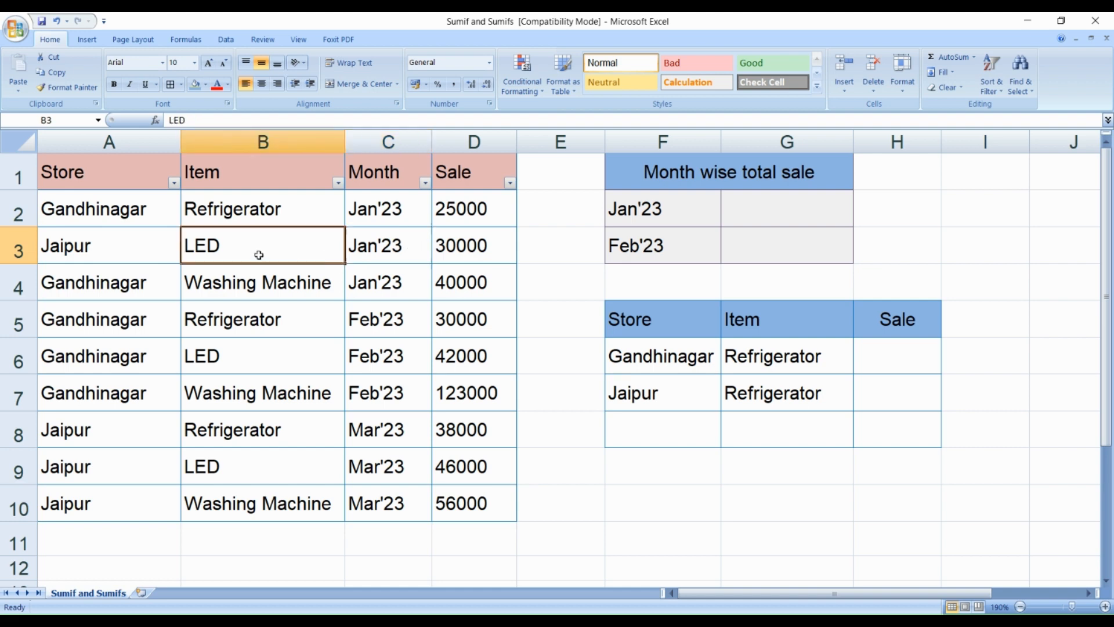
{"action": "left_click", "coordinate": [496, 255]}
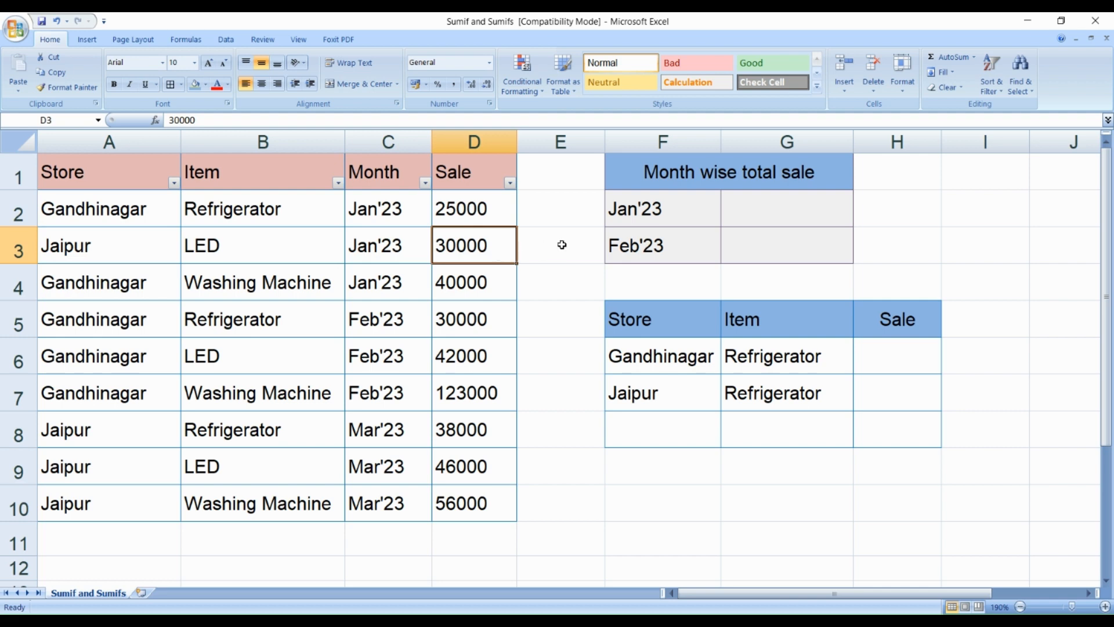
Step: Filter the Month column to Jan'23 and select the filtered Sale values to check their sum
{"action": "left_click", "coordinate": [647, 220]}
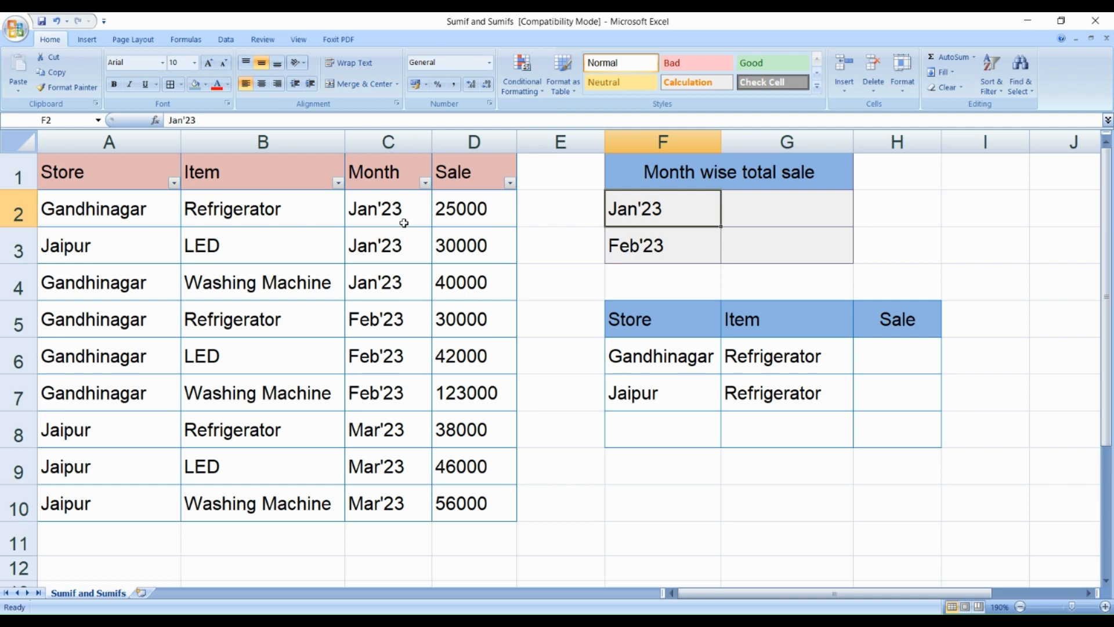
{"action": "left_click", "coordinate": [426, 183]}
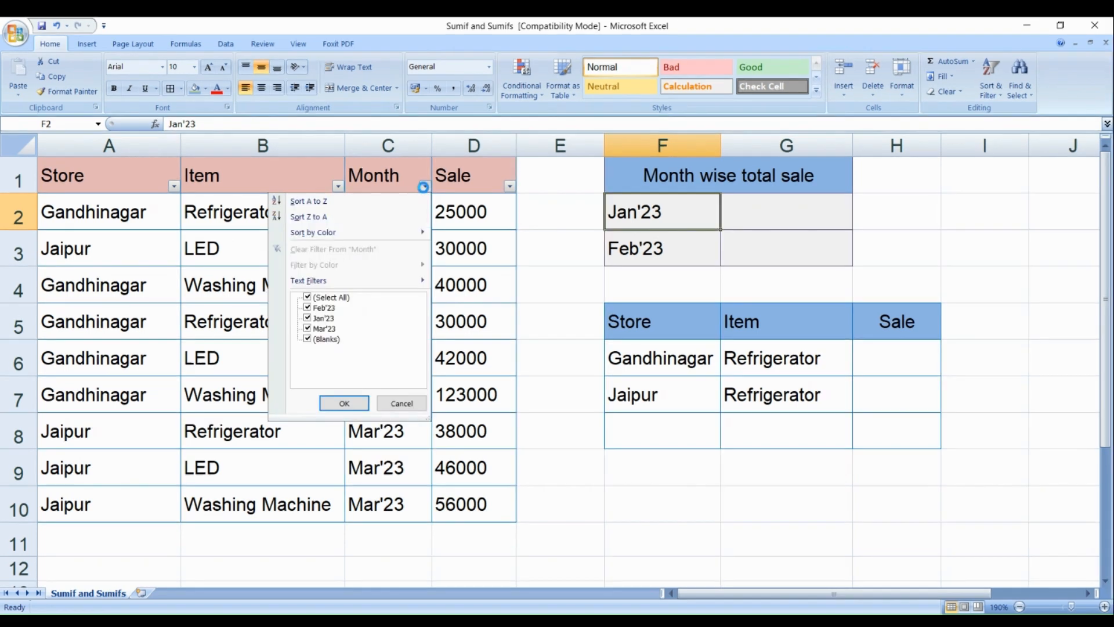
{"action": "left_click", "coordinate": [317, 299]}
{"action": "left_click", "coordinate": [316, 319]}
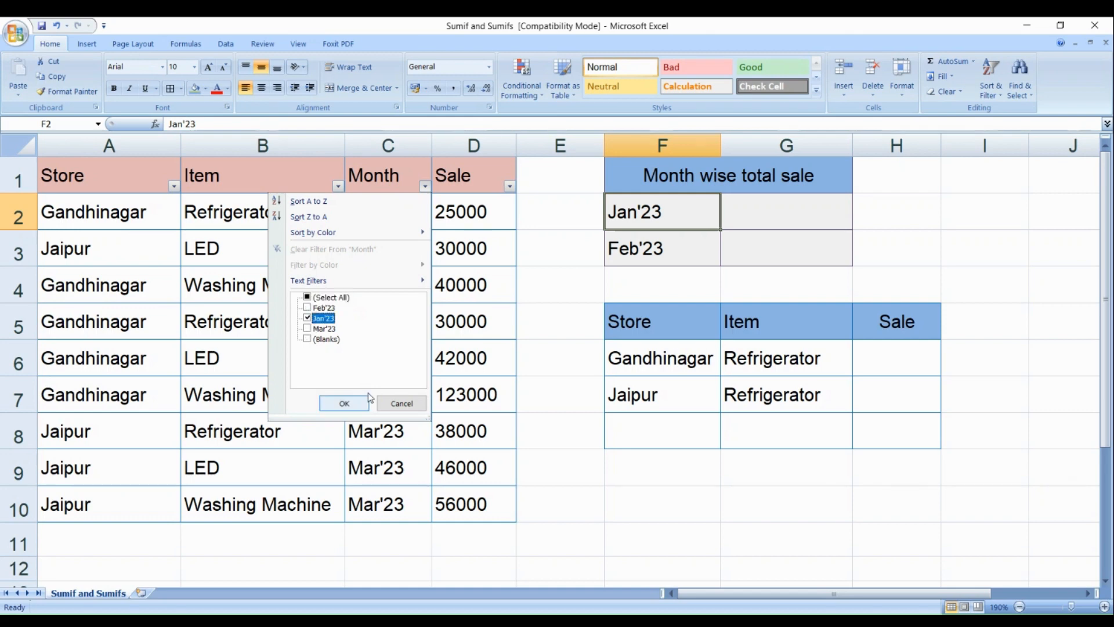
{"action": "left_click", "coordinate": [347, 405]}
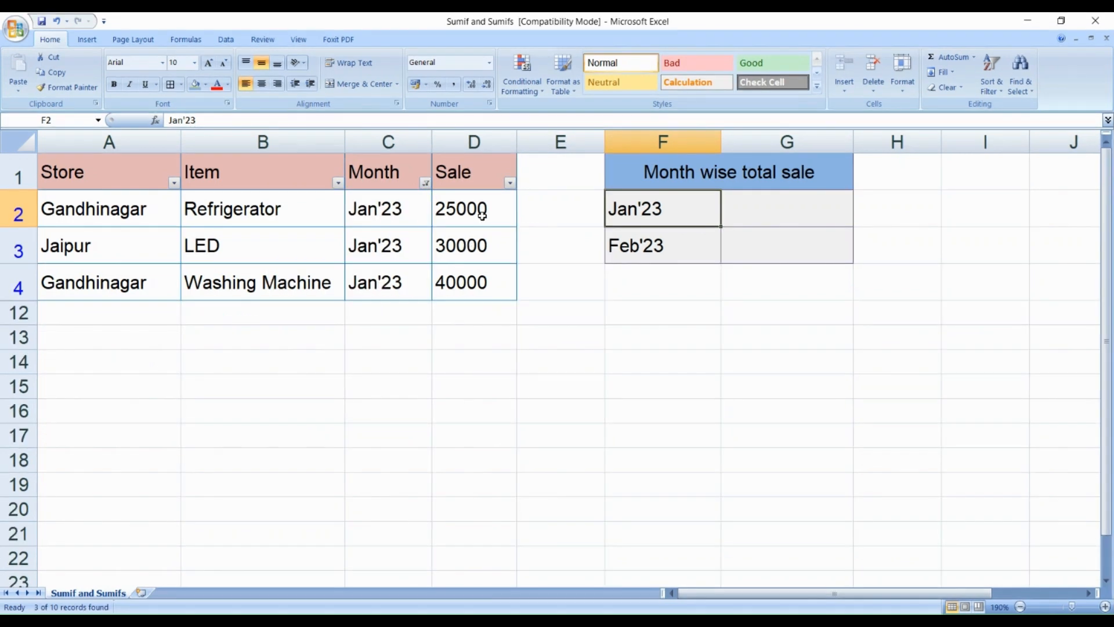
{"action": "left_click_drag", "start_coordinate": [482, 213], "coordinate": [475, 284]}
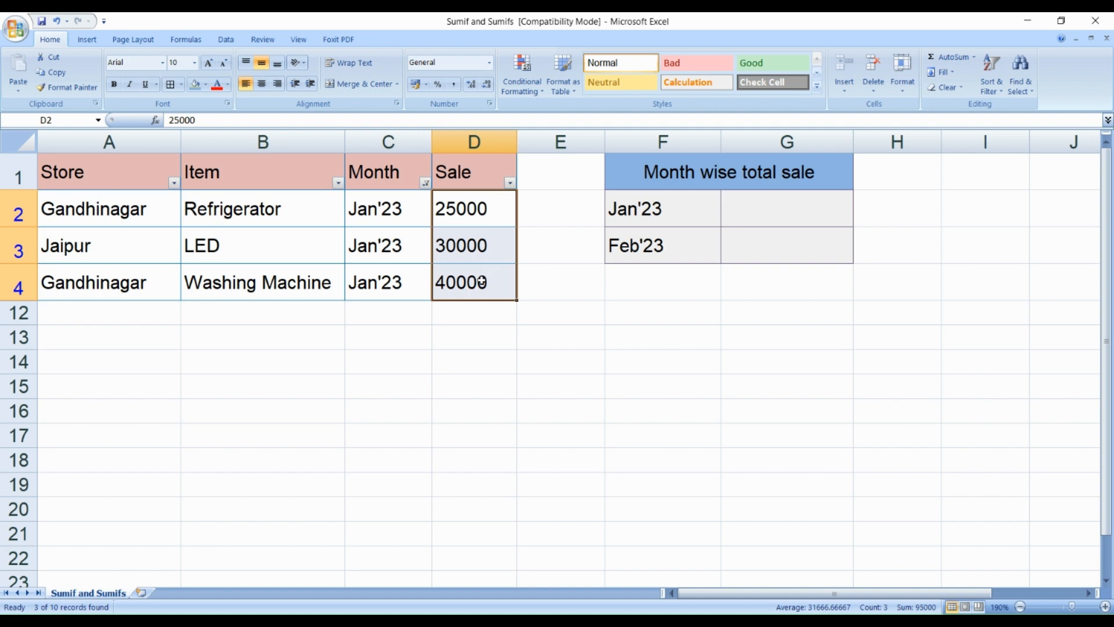
Step: Remove the Month filter by selecting all months again
{"action": "left_click", "coordinate": [426, 183]}
{"action": "left_click", "coordinate": [307, 297]}
{"action": "left_click", "coordinate": [344, 403]}
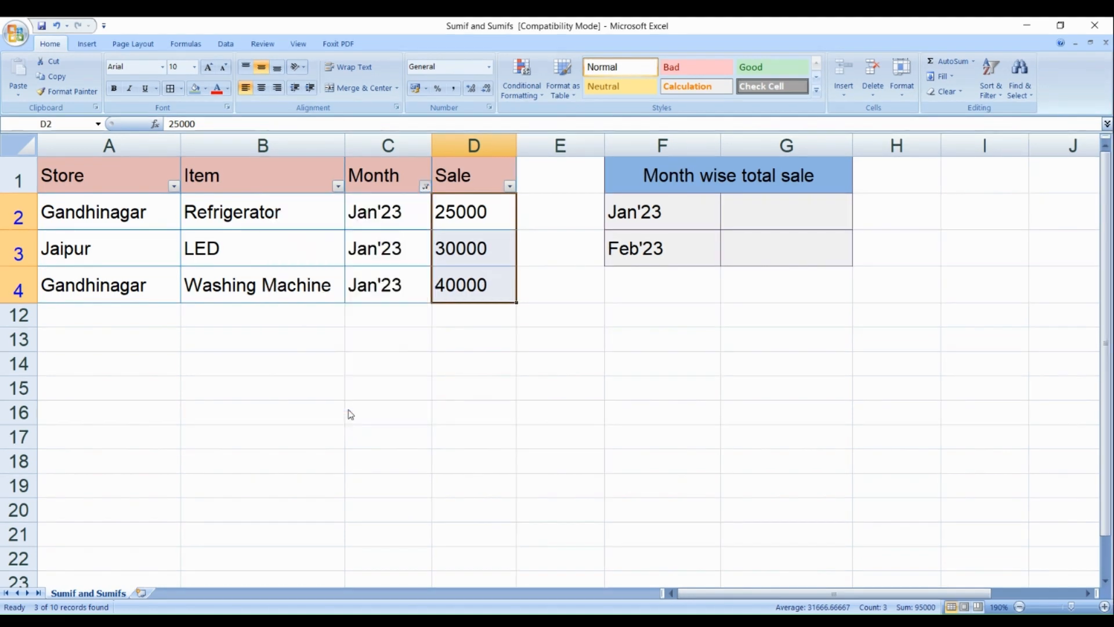
{"action": "left_click", "coordinate": [549, 258]}
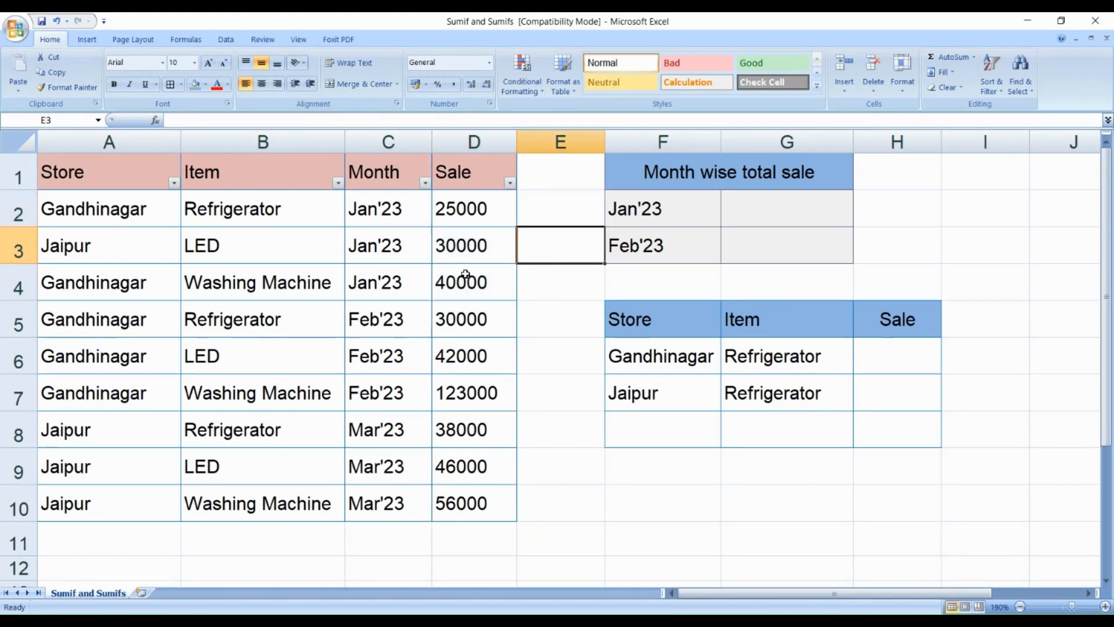
Step: Search the function list for "Sumif" and insert the SUMIF function in cell G2, beside Jan'23
{"action": "left_click", "coordinate": [662, 212]}
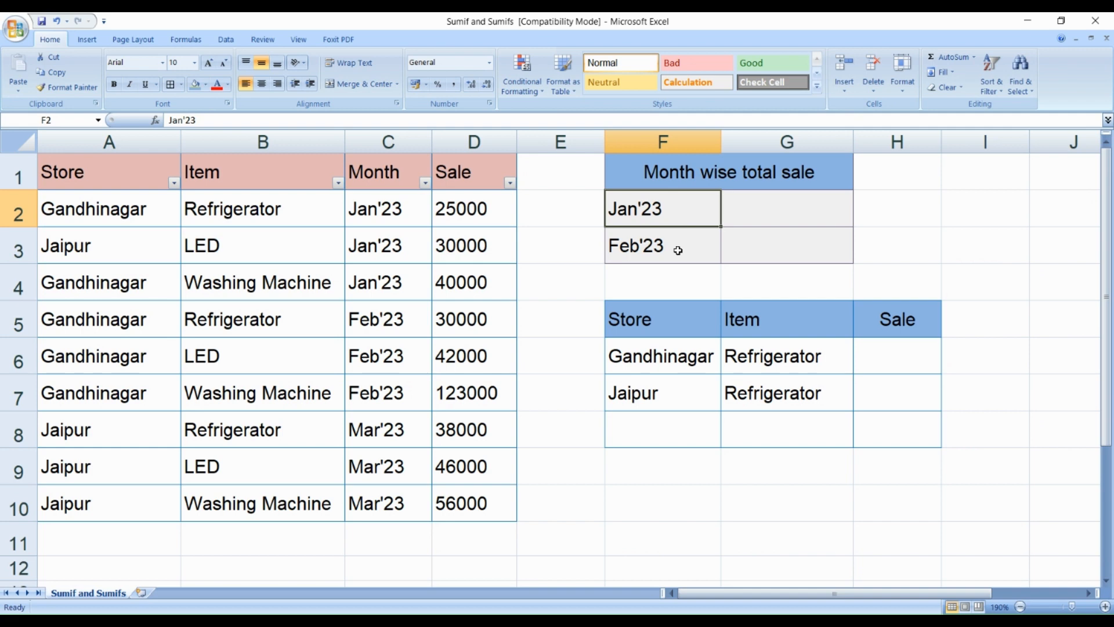
{"action": "left_click", "coordinate": [761, 214]}
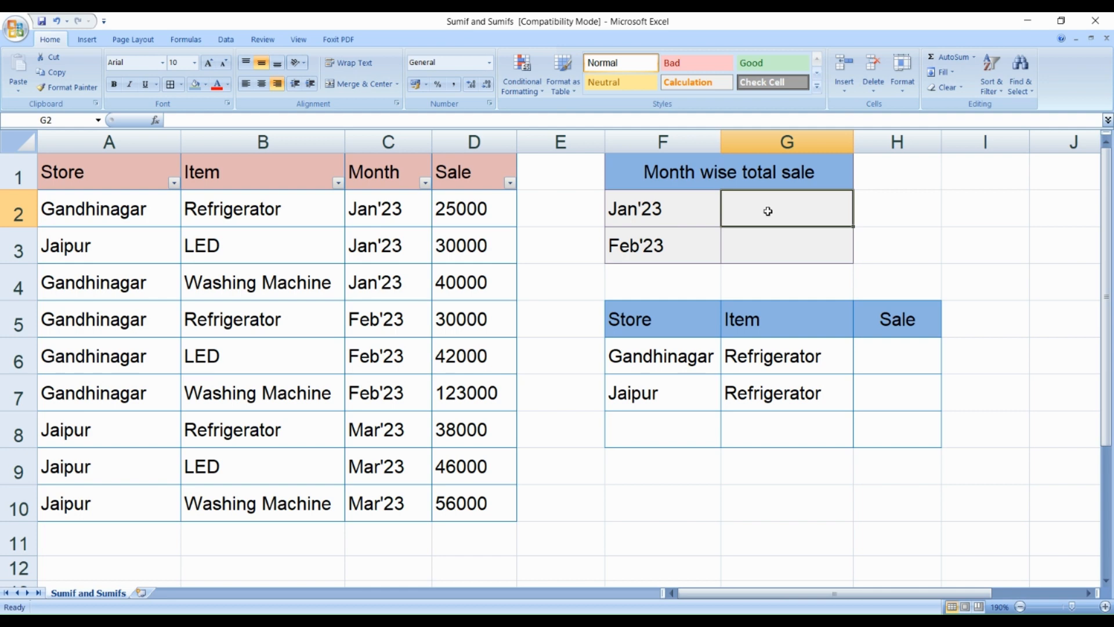
{"action": "left_click", "coordinate": [155, 120]}
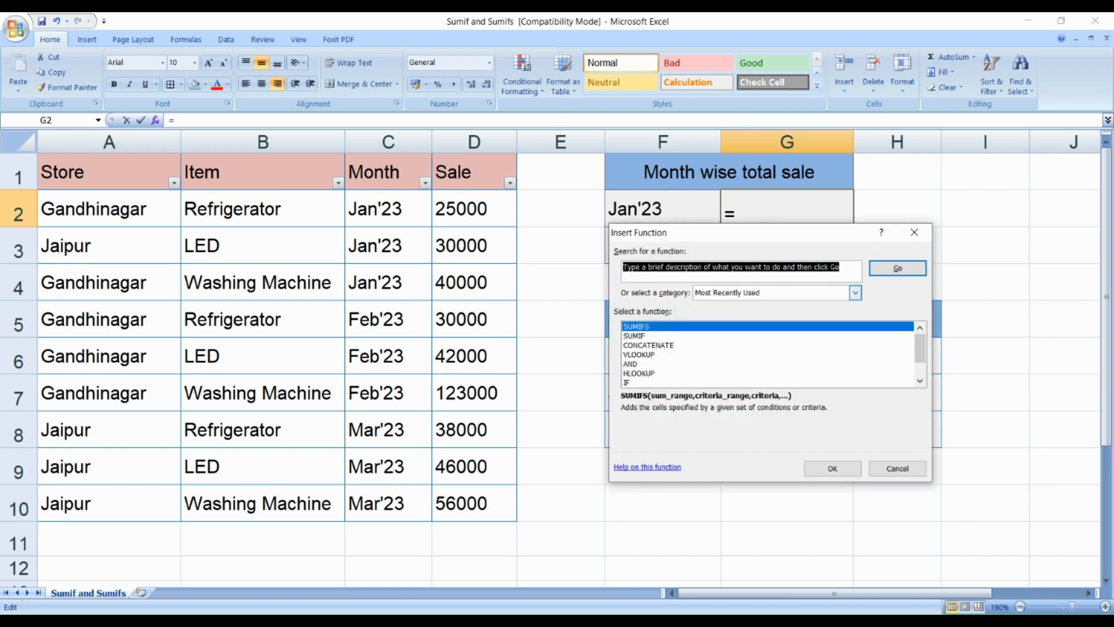
{"action": "type", "text": "SUMI"}
{"action": "key", "text": "BackSpace"}
{"action": "key", "text": "BackSpace"}
{"action": "key", "text": "BackSpace"}
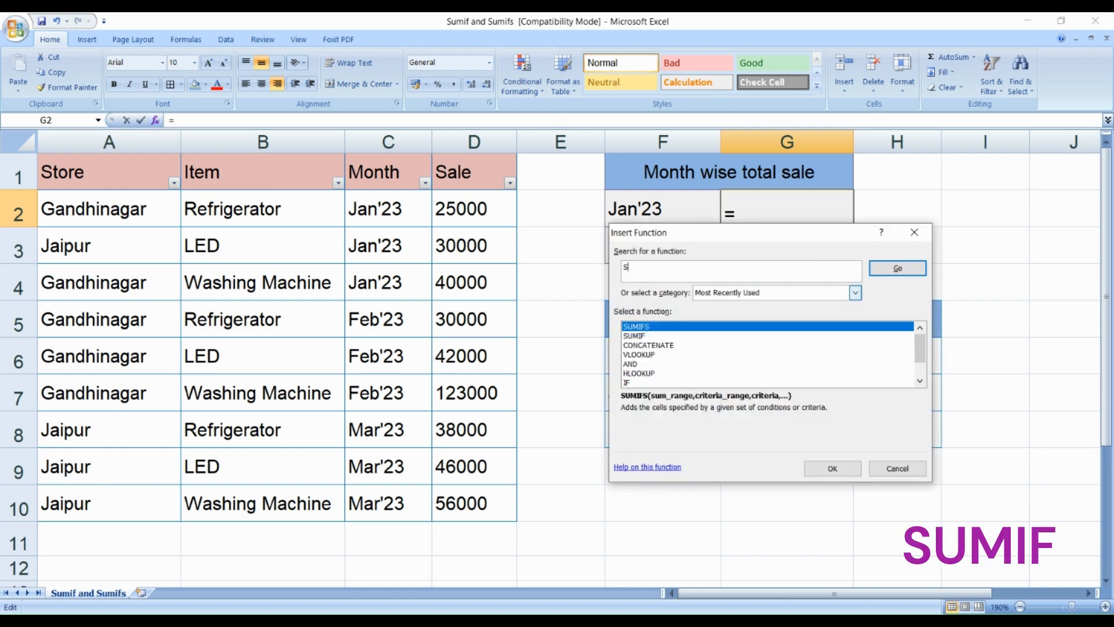
{"action": "type", "text": "umif"}
{"action": "key", "text": "Return"}
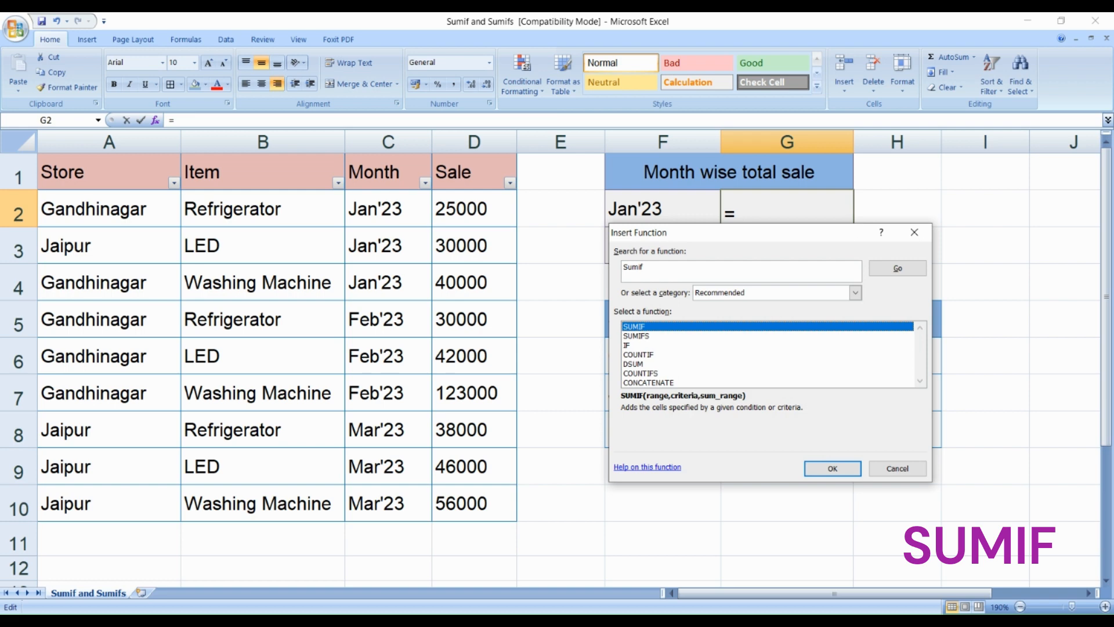
{"action": "key", "text": "Return"}
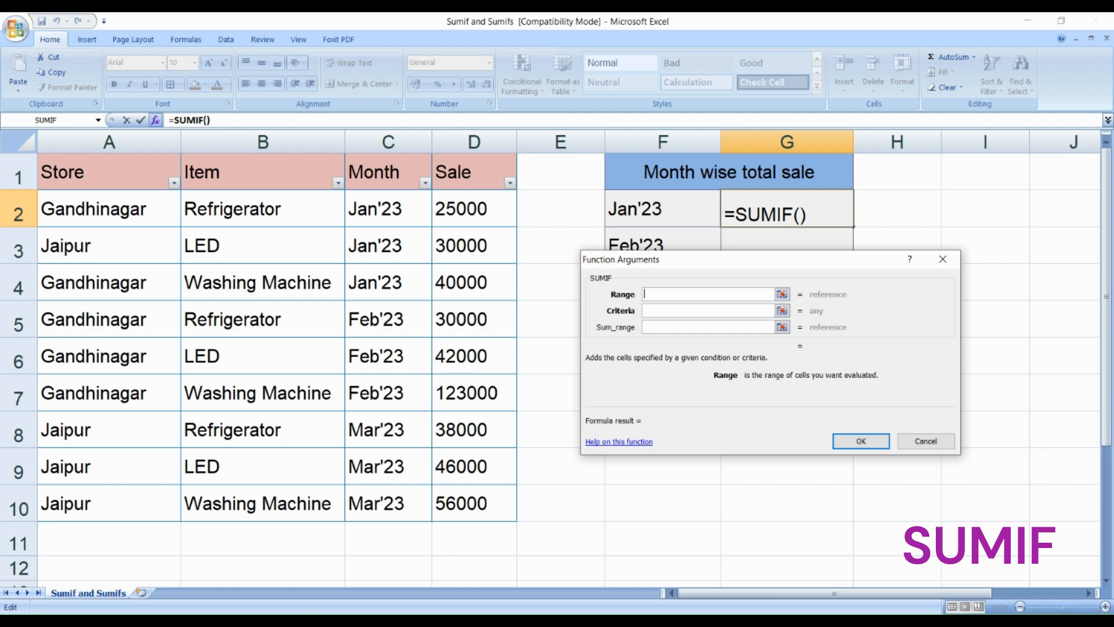
Step: Set the SUMIF Range argument to the Month cells as the absolute reference $C$2:$C$10
{"action": "left_click_drag", "start_coordinate": [703, 265], "coordinate": [693, 264]}
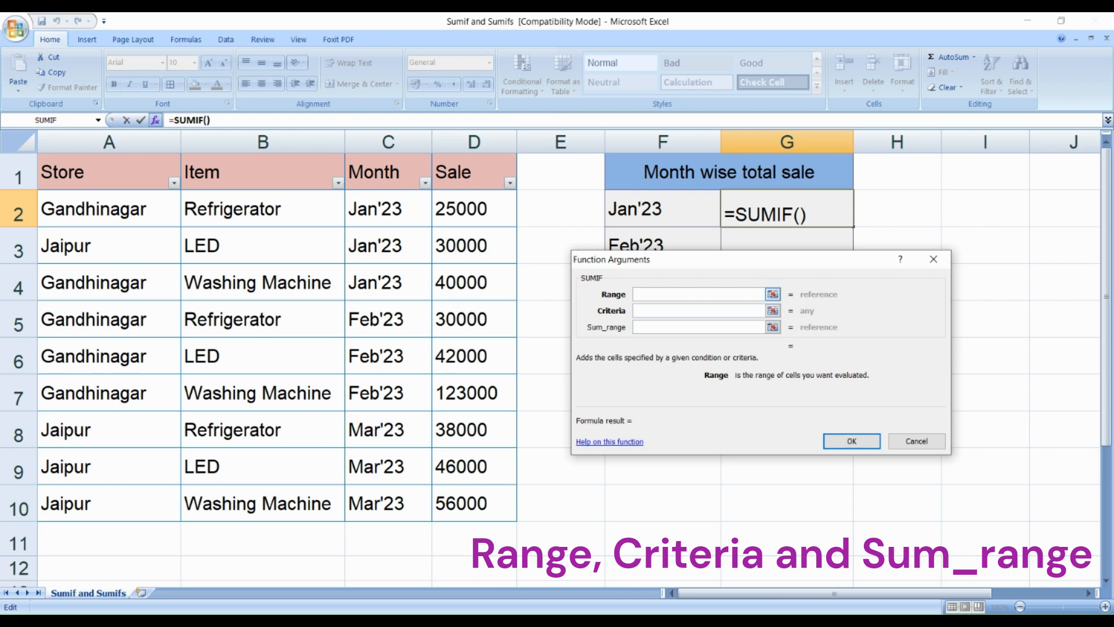
{"action": "left_click_drag", "start_coordinate": [654, 263], "coordinate": [672, 286]}
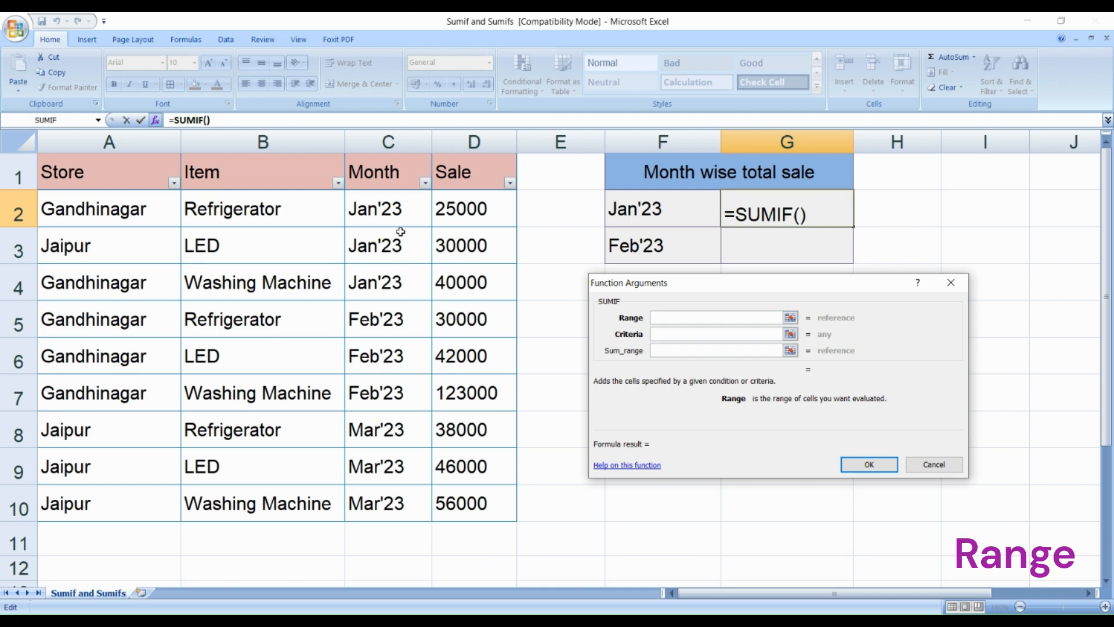
{"action": "left_click_drag", "start_coordinate": [399, 213], "coordinate": [394, 503]}
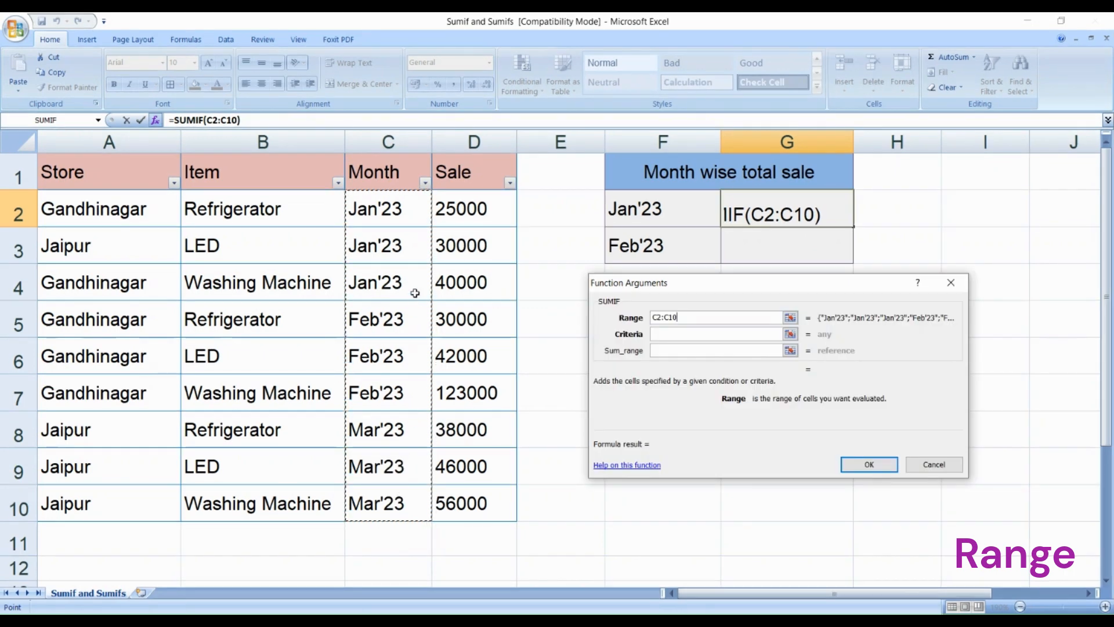
{"action": "left_click", "coordinate": [659, 319]}
{"action": "left_click", "coordinate": [672, 329]}
{"action": "left_click", "coordinate": [659, 318]}
{"action": "key", "text": "F4"}
{"action": "left_click", "coordinate": [678, 318]}
{"action": "key", "text": "F4"}
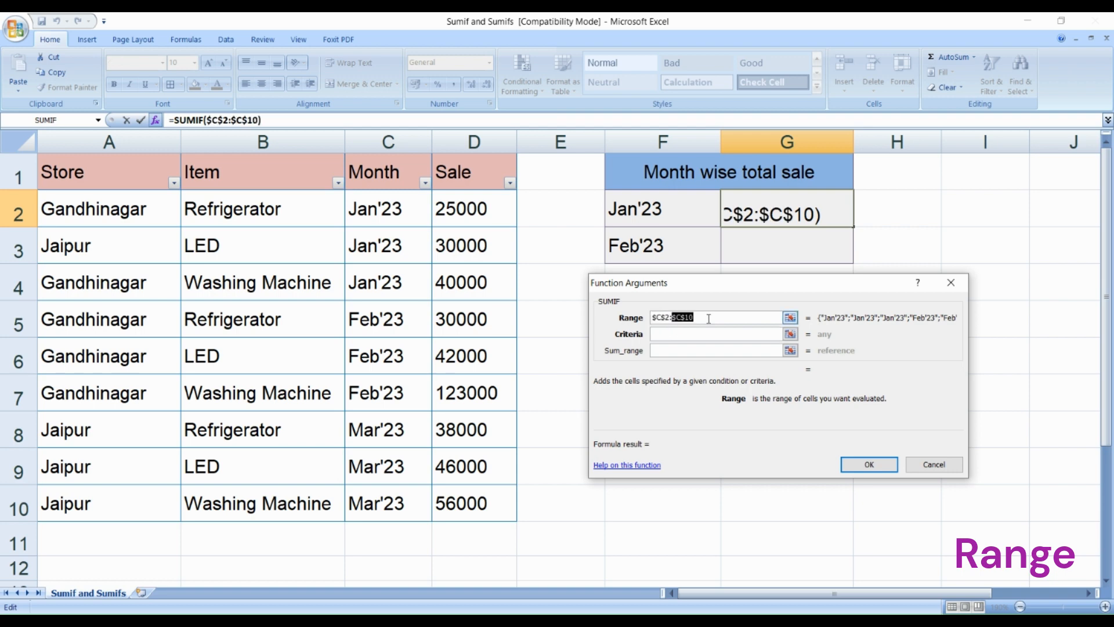
{"action": "left_click", "coordinate": [709, 319]}
Step: Set the SUMIF Criteria argument to cell F2, which holds Jan'23
{"action": "left_click", "coordinate": [679, 335]}
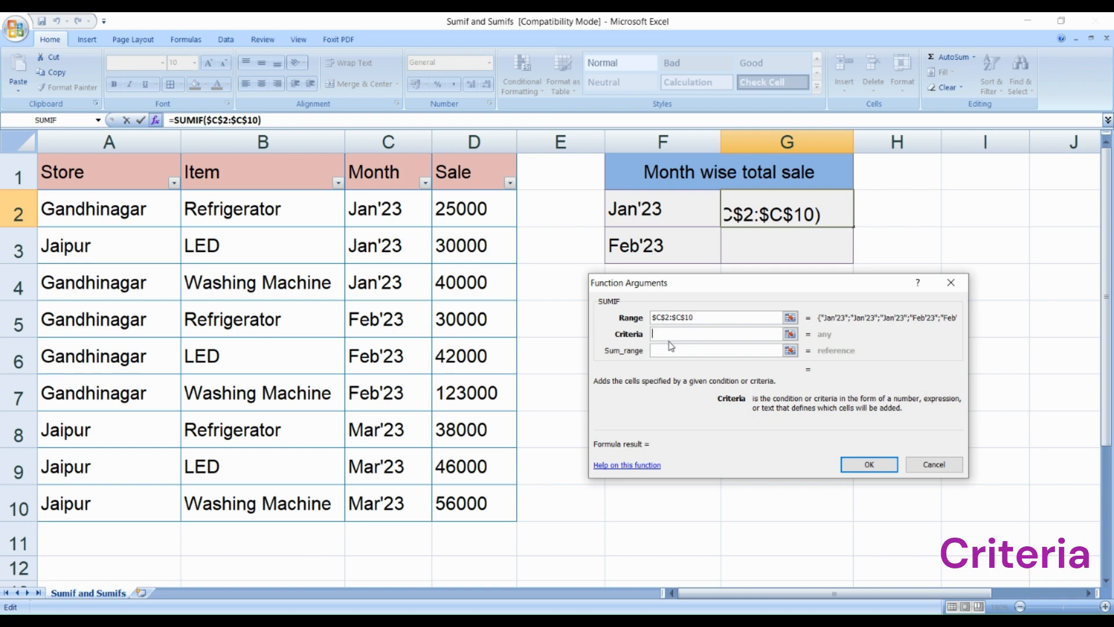
{"action": "left_click_drag", "start_coordinate": [701, 282], "coordinate": [698, 305]}
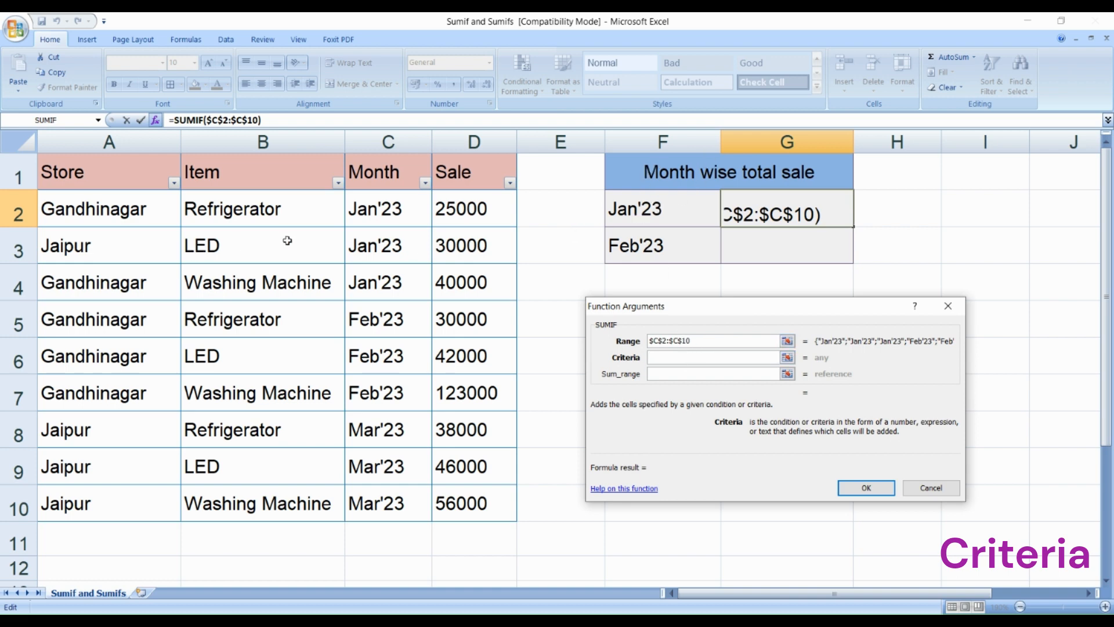
{"action": "left_click", "coordinate": [655, 207]}
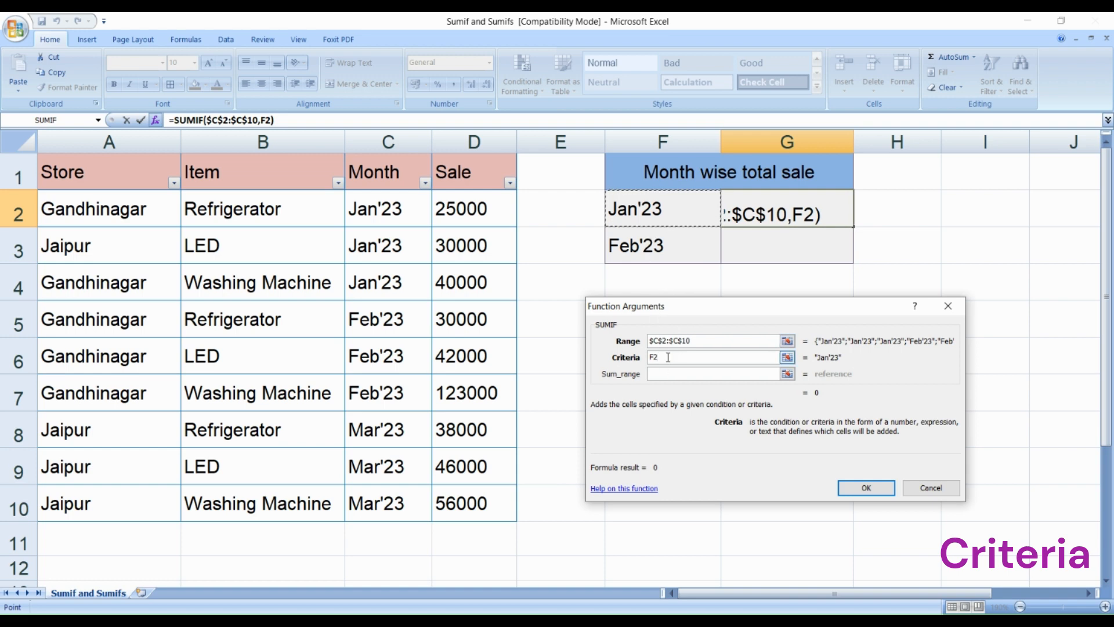
Step: Set the SUMIF Sum_range argument to the Sale values as the absolute reference $D$2:$D$10
{"action": "left_click", "coordinate": [671, 374]}
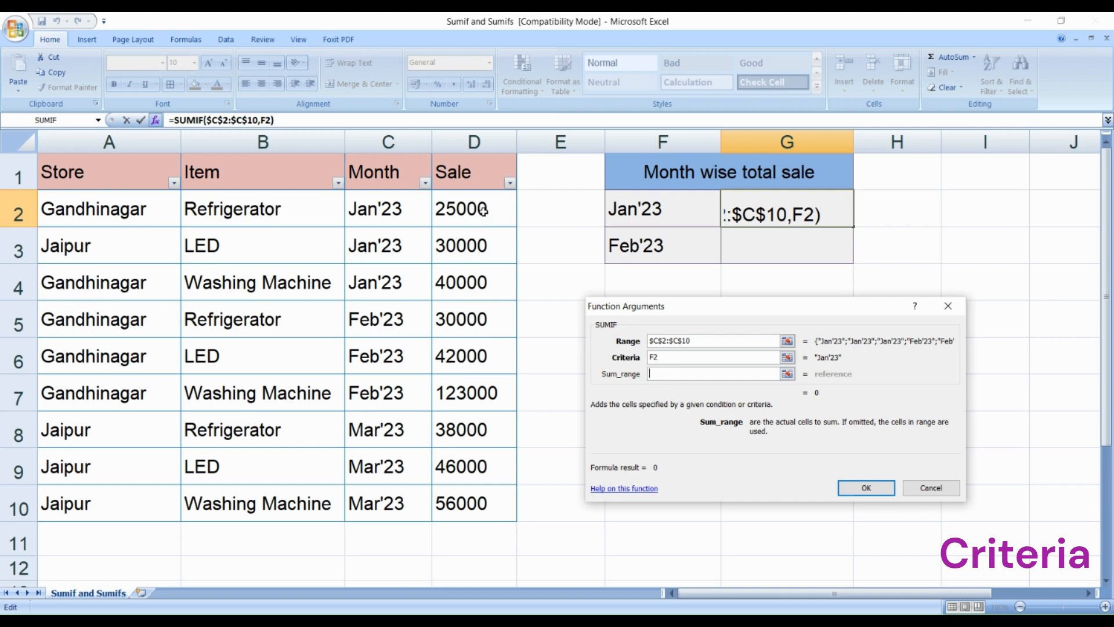
{"action": "left_click_drag", "start_coordinate": [483, 210], "coordinate": [467, 498]}
{"action": "left_click", "coordinate": [655, 375]}
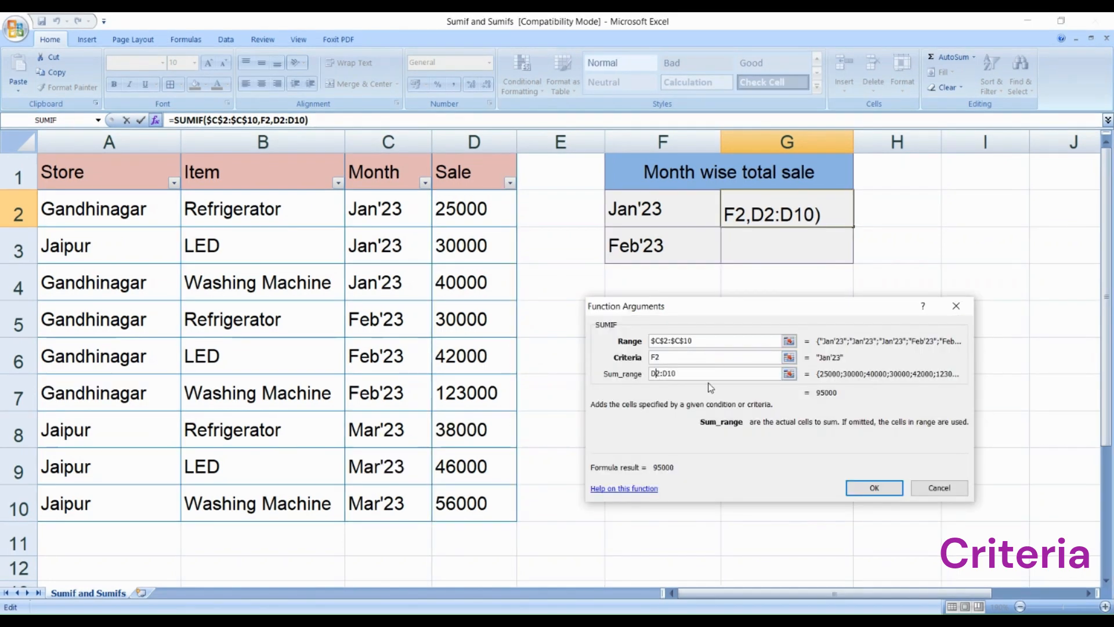
{"action": "key", "text": "F4"}
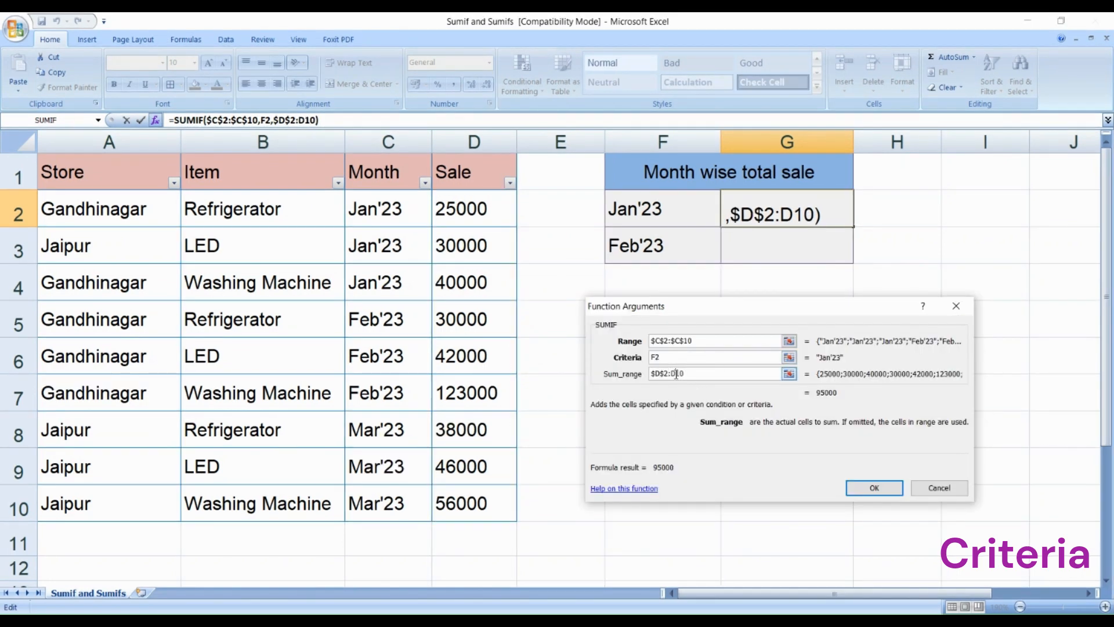
{"action": "key", "text": "F4"}
{"action": "left_click", "coordinate": [704, 373]}
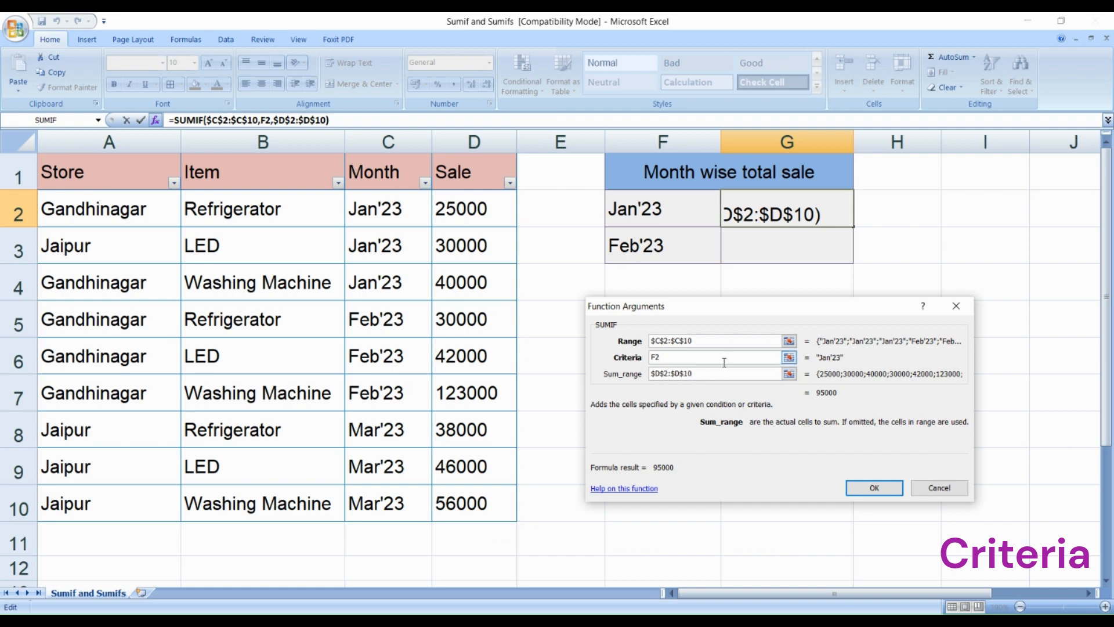
Step: Accept the SUMIF formula in G2 and fill it down to G3 for Feb'23
{"action": "left_click", "coordinate": [706, 342]}
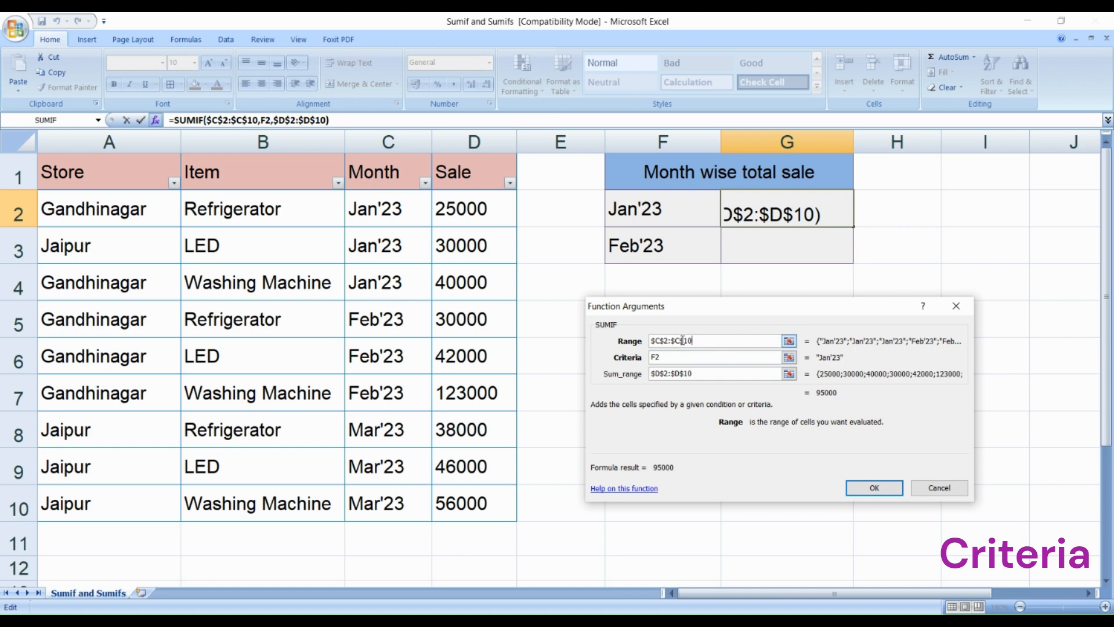
{"action": "left_click", "coordinate": [701, 375]}
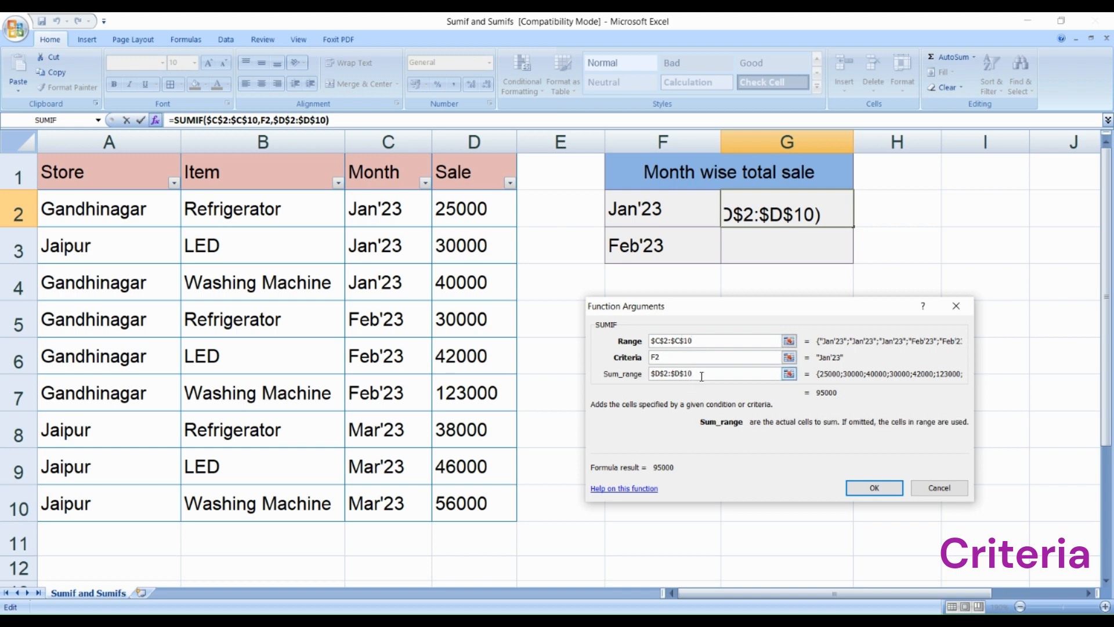
{"action": "left_click", "coordinate": [698, 341]}
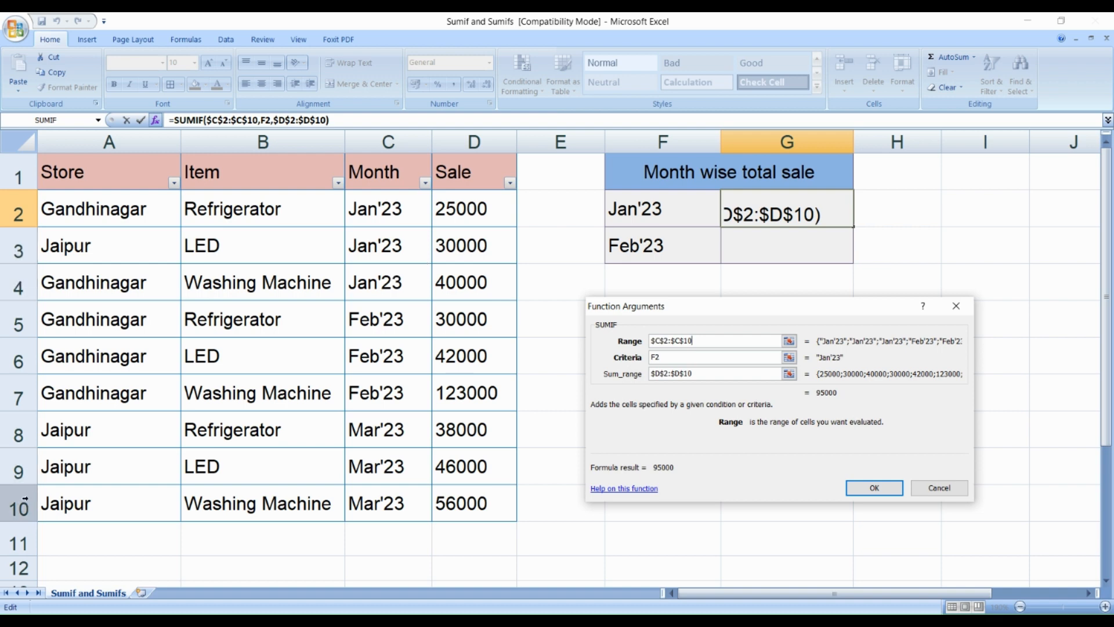
{"action": "left_click", "coordinate": [709, 375]}
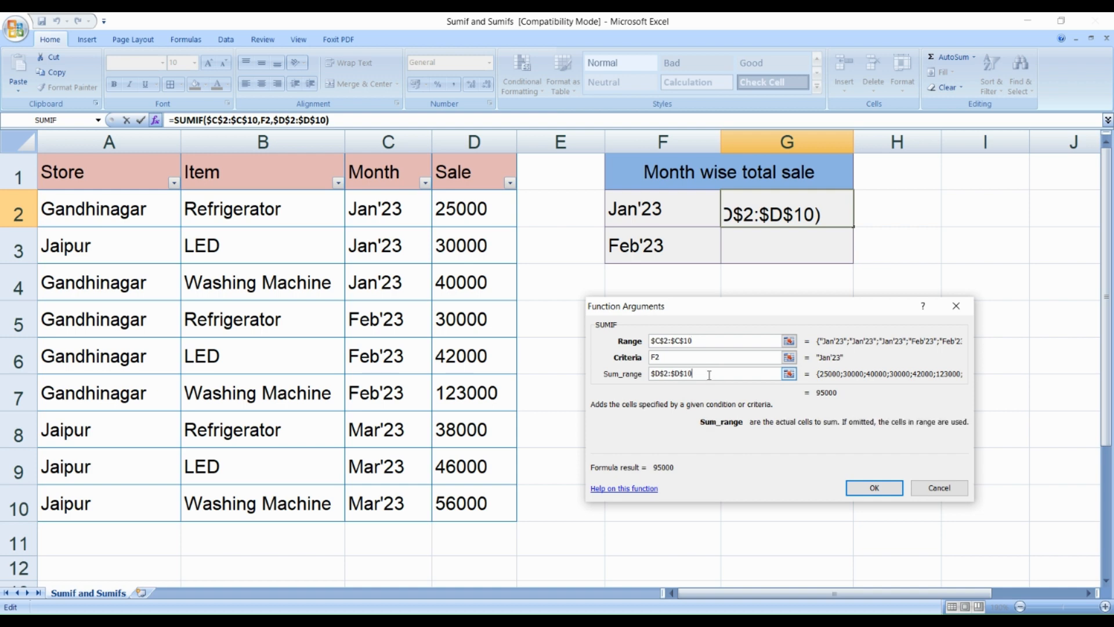
{"action": "left_click", "coordinate": [872, 492]}
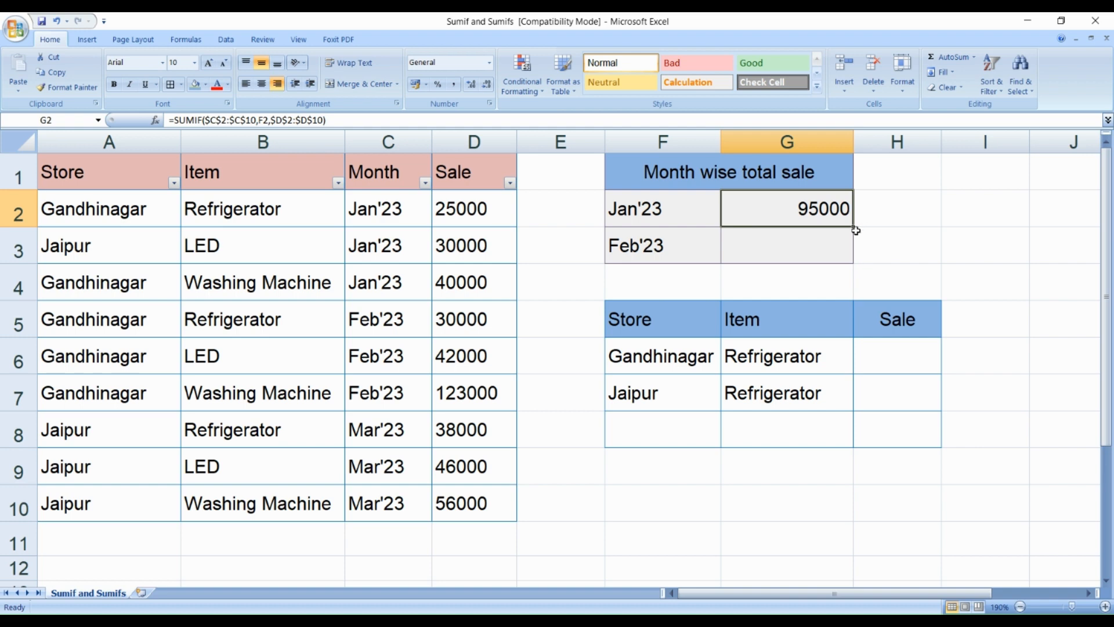
{"action": "left_click_drag", "start_coordinate": [854, 225], "coordinate": [825, 264]}
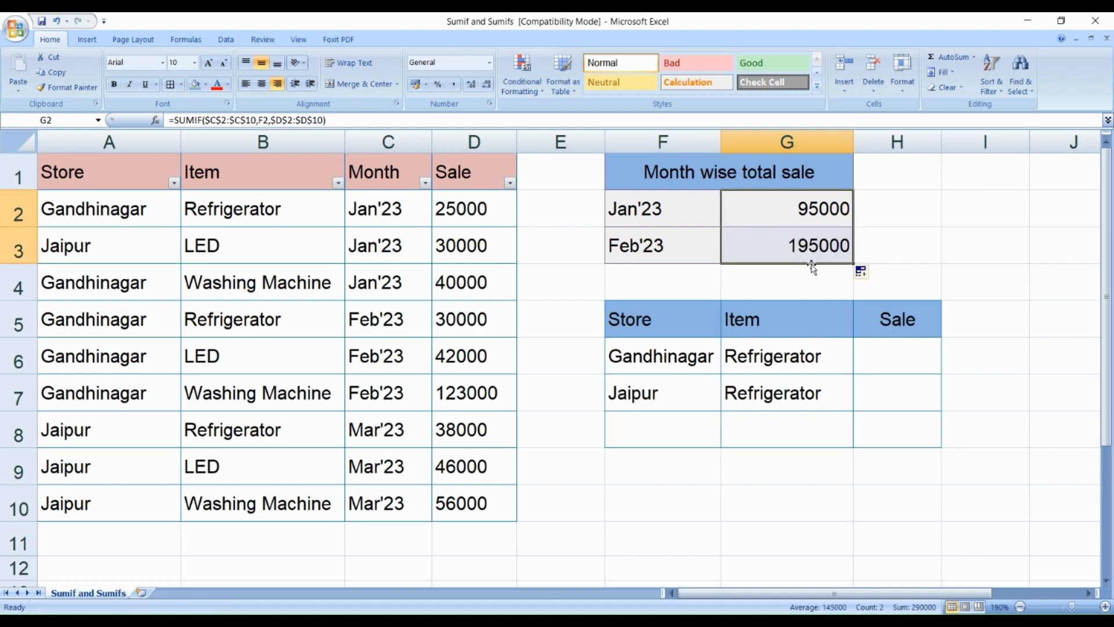
{"action": "left_click", "coordinate": [812, 257]}
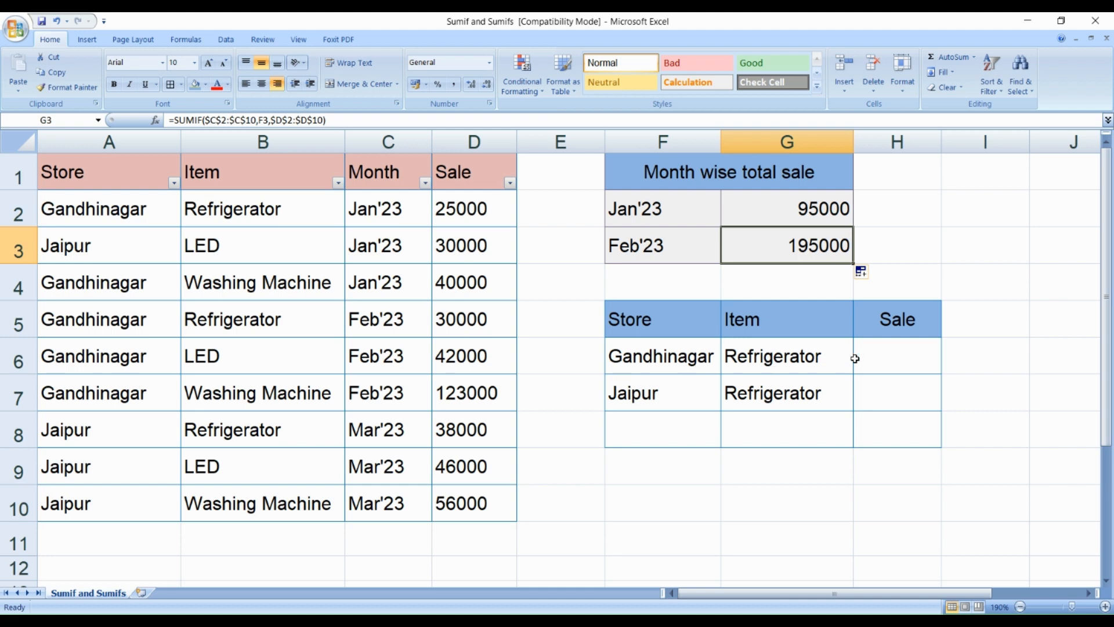
Step: Search the function list for "Sumifs" and insert the SUMIFS function in H6, the Sale cell for Gandhinagar and Refrigerator
{"action": "left_click", "coordinate": [707, 361]}
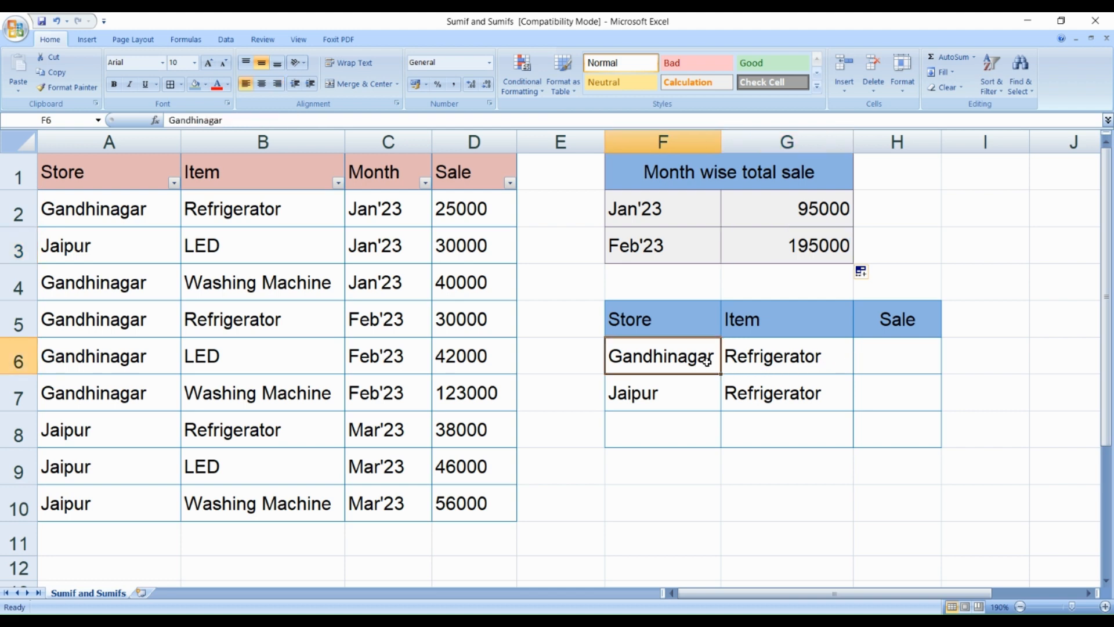
{"action": "left_click", "coordinate": [778, 360]}
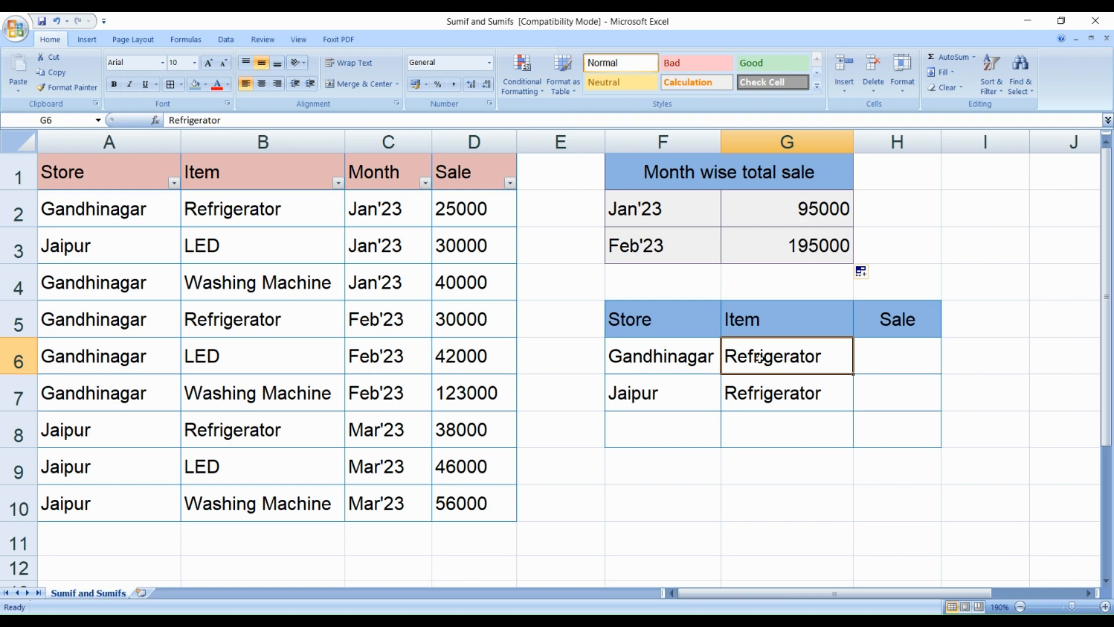
{"action": "left_click", "coordinate": [905, 366]}
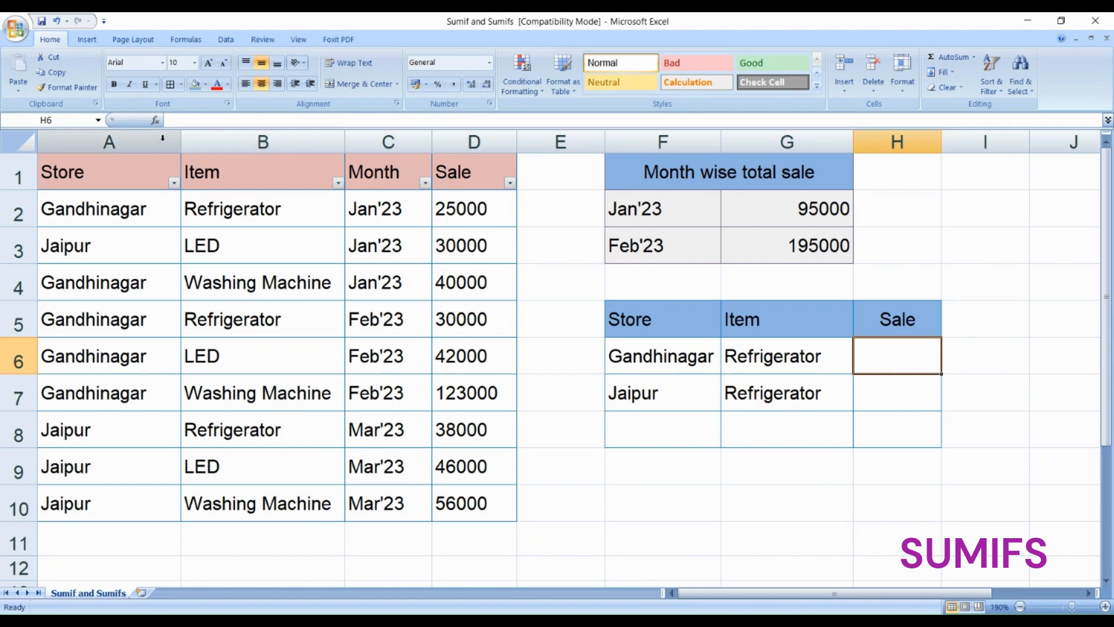
{"action": "left_click", "coordinate": [155, 121]}
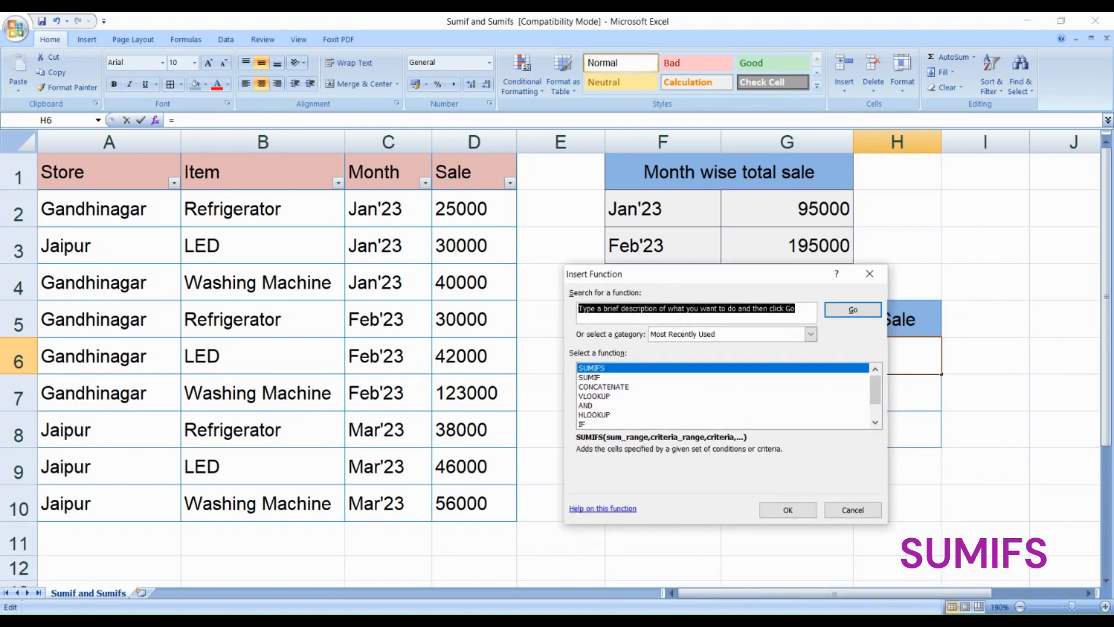
{"action": "type", "text": "Sum"}
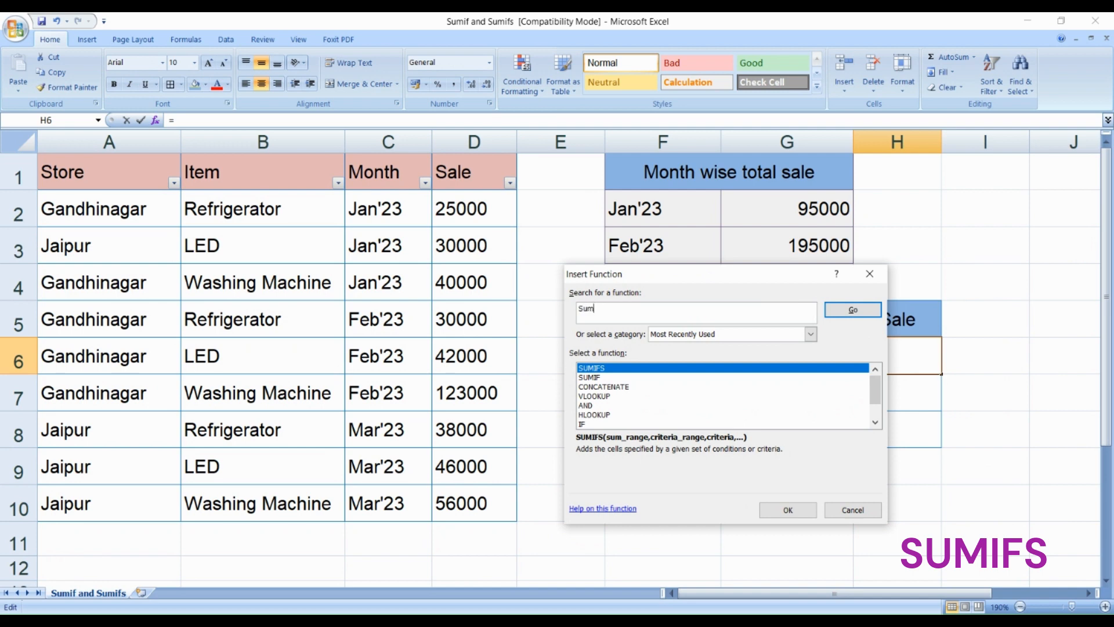
{"action": "type", "text": "ifs"}
{"action": "key", "text": "Return"}
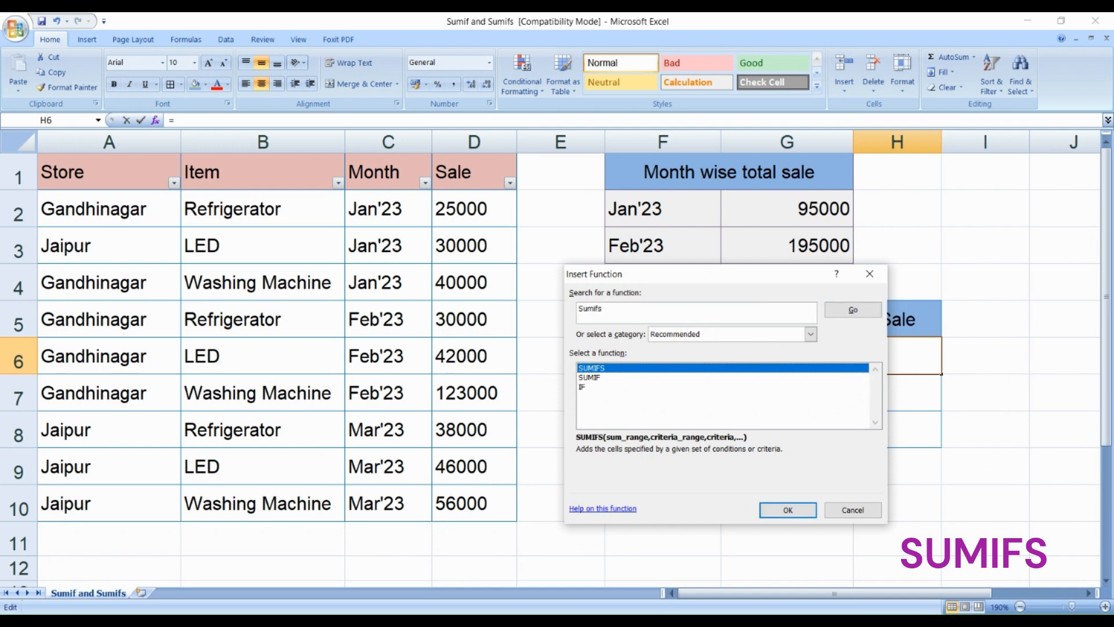
{"action": "key", "text": "Return"}
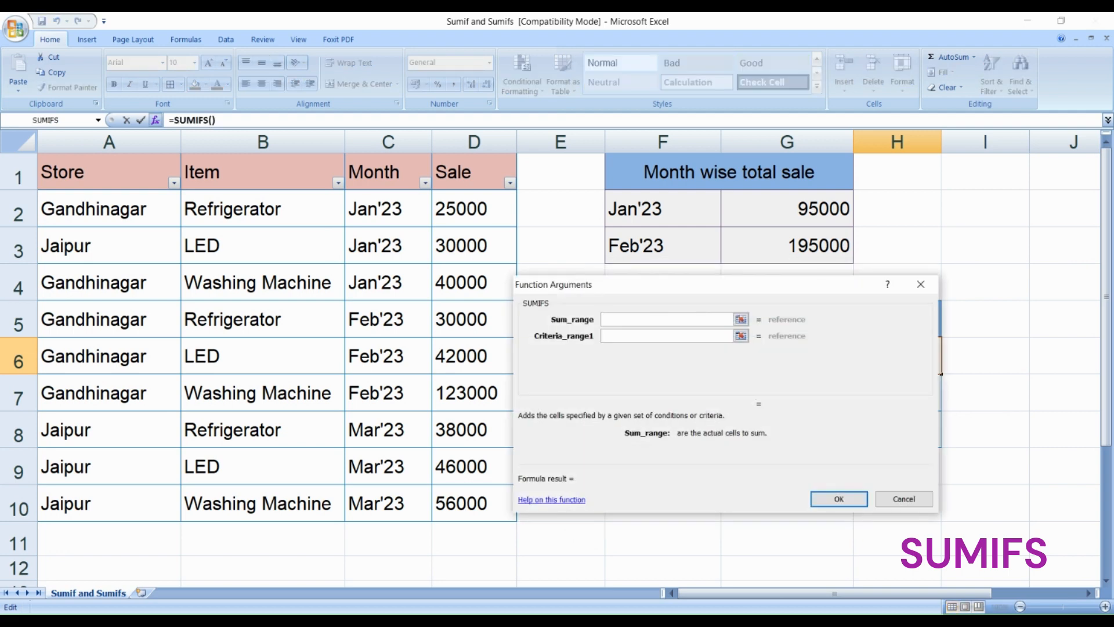
Step: Set the SUMIFS Sum_range argument to the Sale values as the absolute reference $D$2:$D$10
{"action": "left_click_drag", "start_coordinate": [632, 288], "coordinate": [690, 266]}
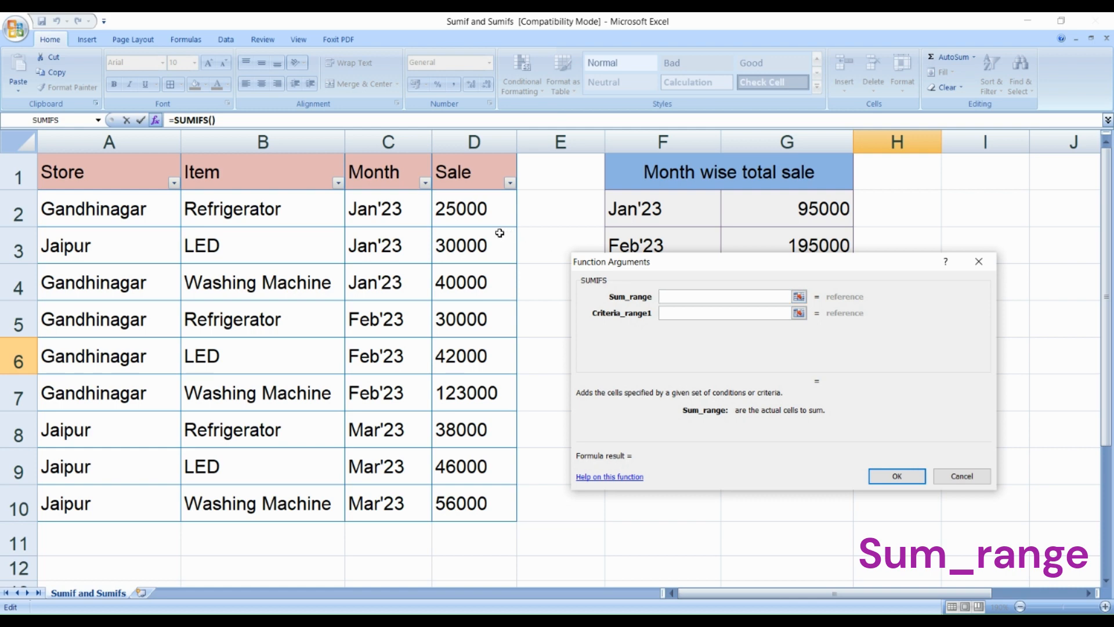
{"action": "left_click_drag", "start_coordinate": [486, 212], "coordinate": [474, 505]}
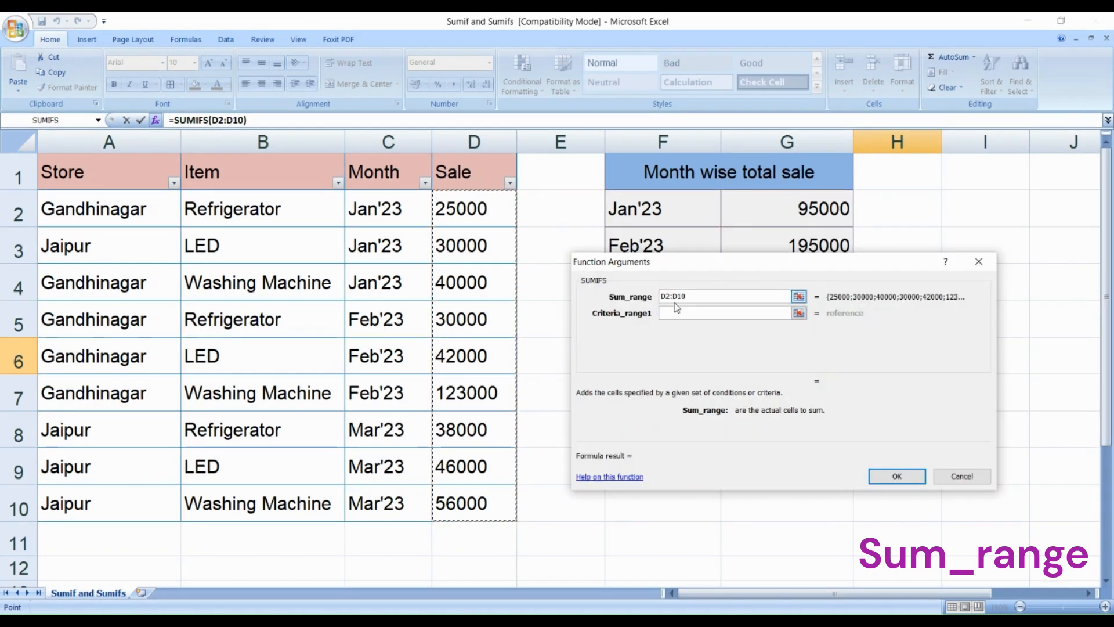
{"action": "key", "text": "F4"}
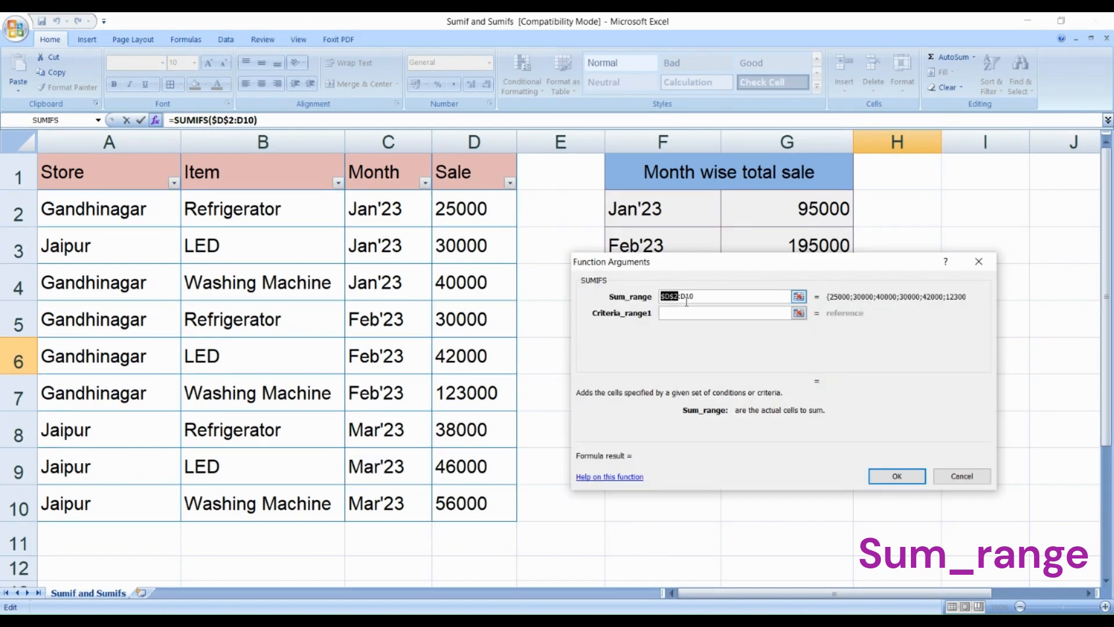
{"action": "left_click", "coordinate": [690, 297]}
{"action": "key", "text": "F4"}
Step: Set the Criteria_range1 argument to the Store cells as the absolute reference $A$2:$A$10
{"action": "left_click", "coordinate": [679, 314]}
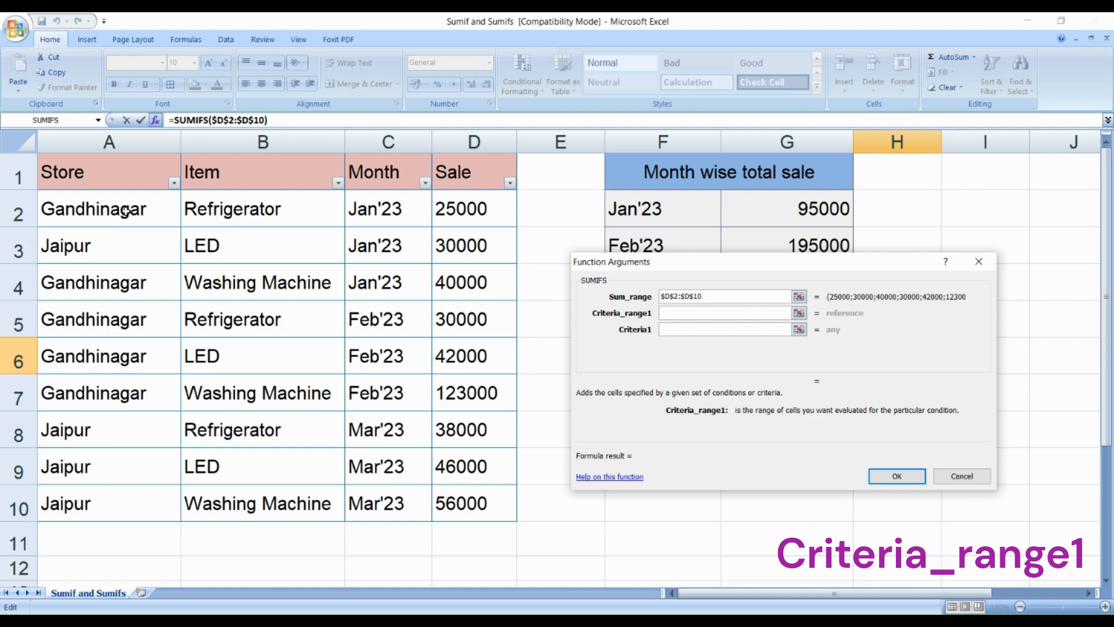
{"action": "left_click_drag", "start_coordinate": [125, 212], "coordinate": [113, 502]}
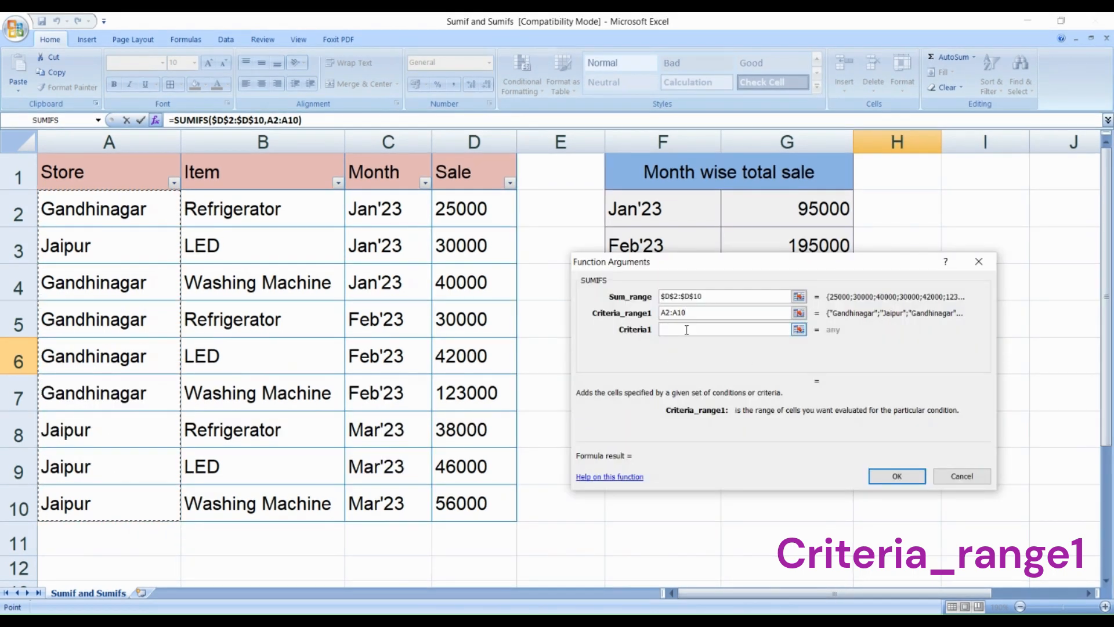
{"action": "left_click", "coordinate": [671, 313]}
{"action": "left_click", "coordinate": [670, 313]}
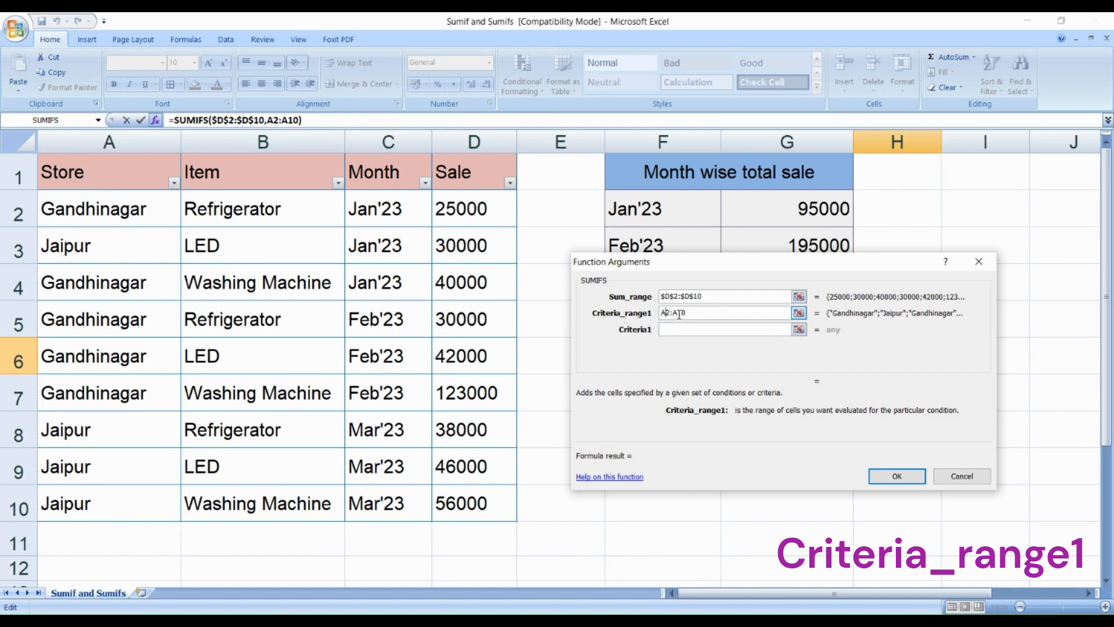
{"action": "key", "text": "F4"}
{"action": "key", "text": "F4"}
Step: Set the Criteria1 argument to cell F6, the Gandhinagar store in the lower summary table
{"action": "left_click", "coordinate": [730, 328]}
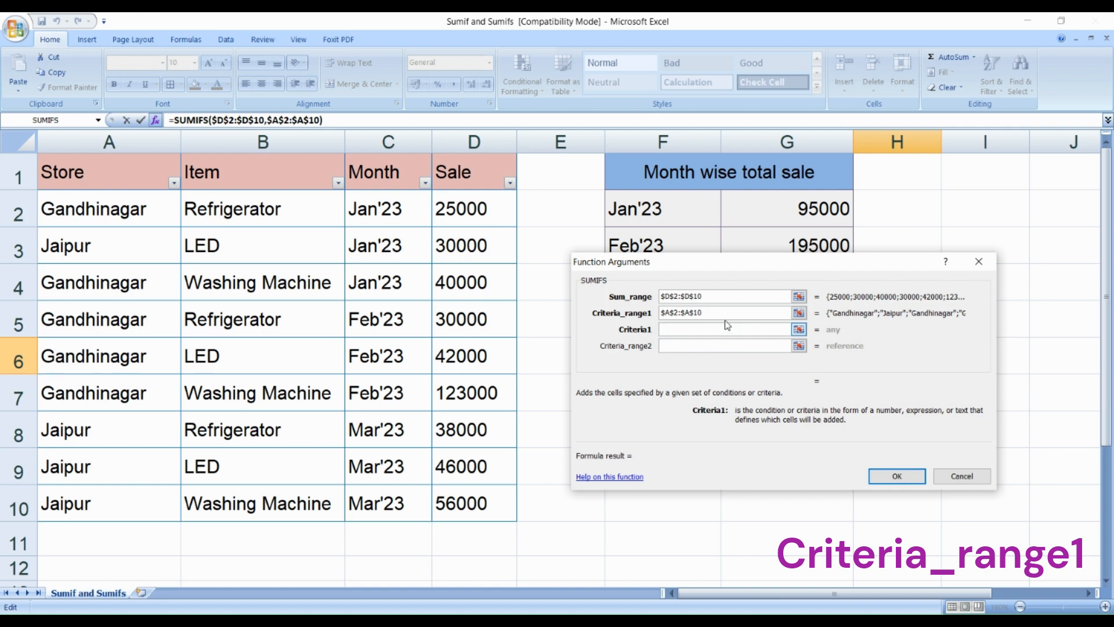
{"action": "left_click_drag", "start_coordinate": [719, 266], "coordinate": [788, 425]}
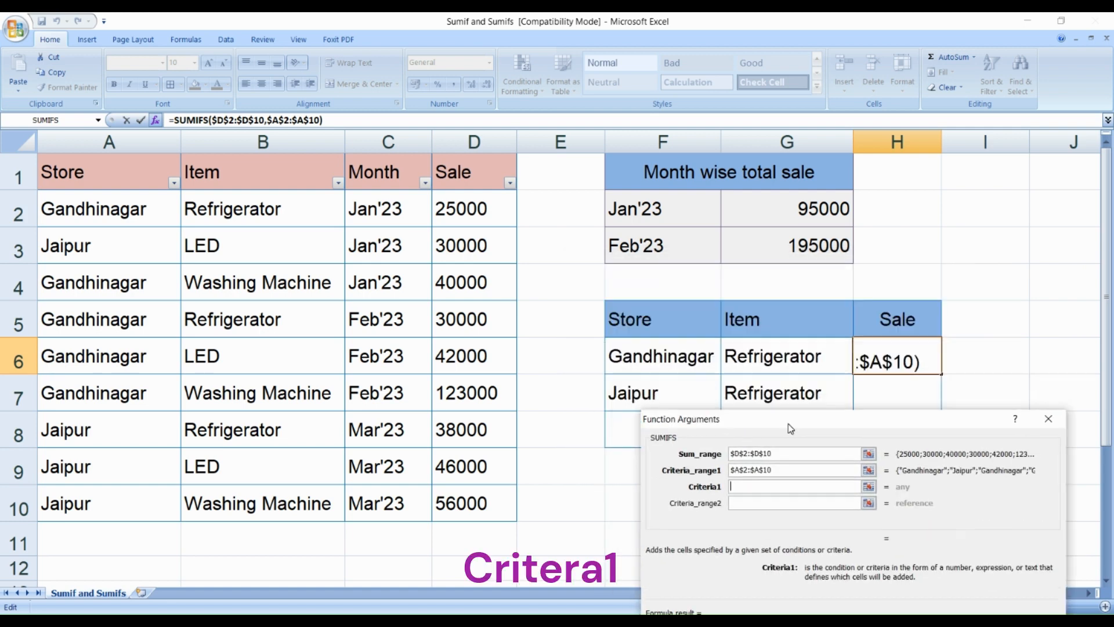
{"action": "left_click", "coordinate": [675, 358]}
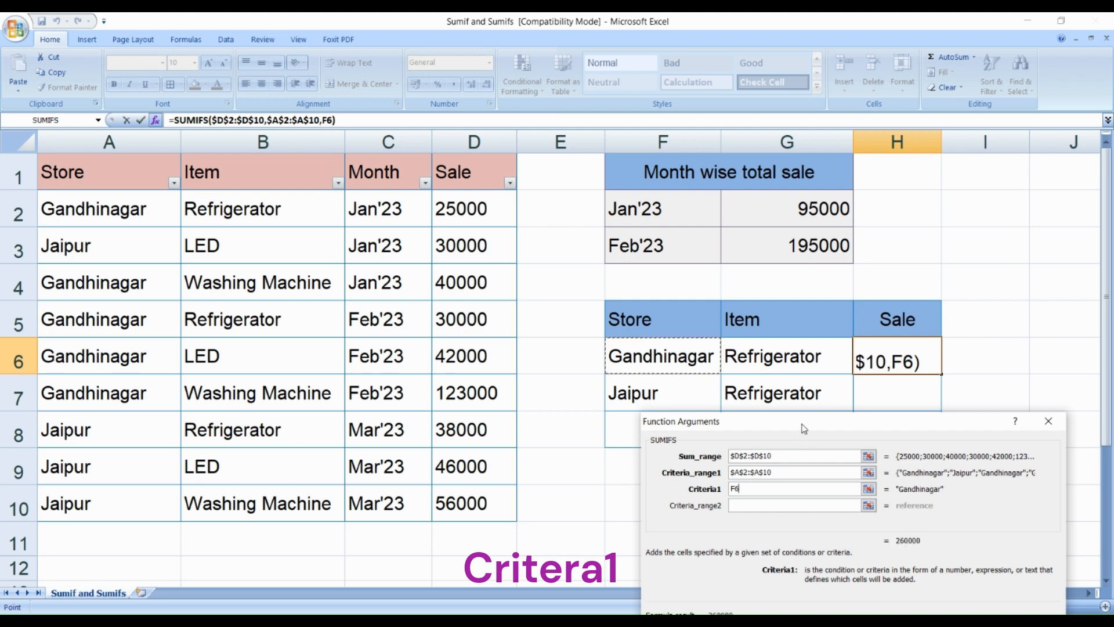
Step: Set the Criteria_range2 argument to the Item cells as the absolute reference $B$2:$B$10
{"action": "left_click_drag", "start_coordinate": [803, 427], "coordinate": [742, 327]}
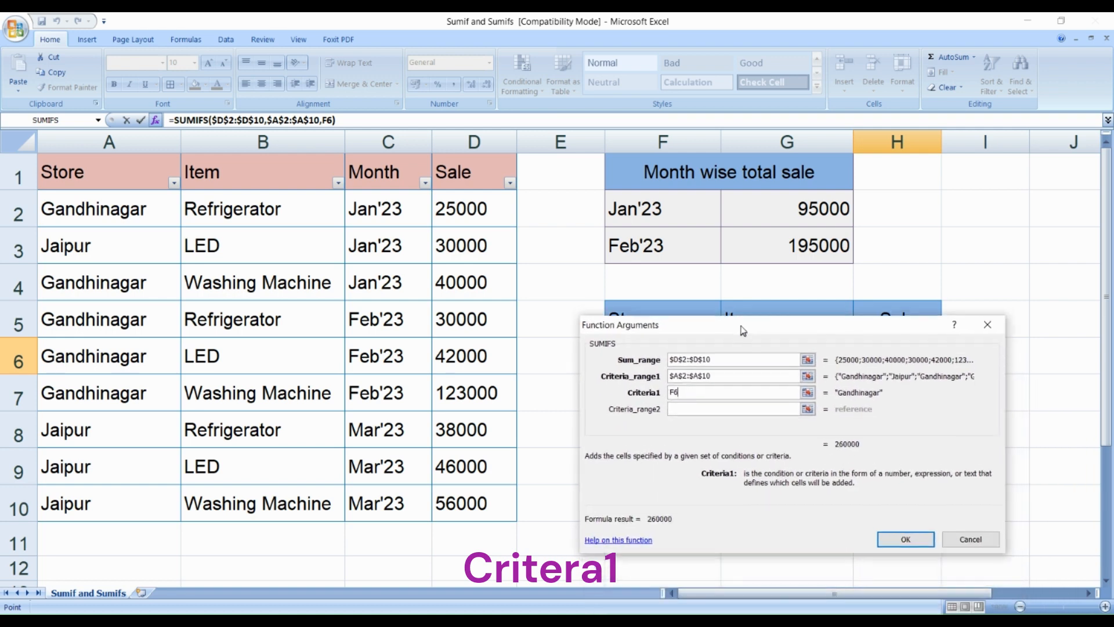
{"action": "left_click", "coordinate": [695, 405]}
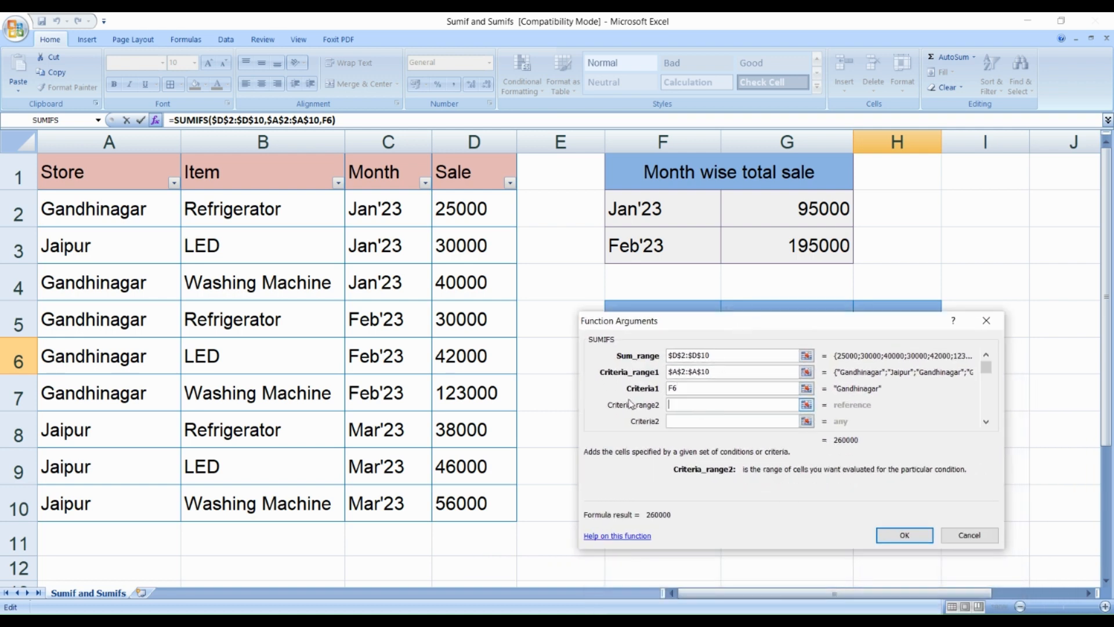
{"action": "left_click_drag", "start_coordinate": [260, 215], "coordinate": [261, 500]}
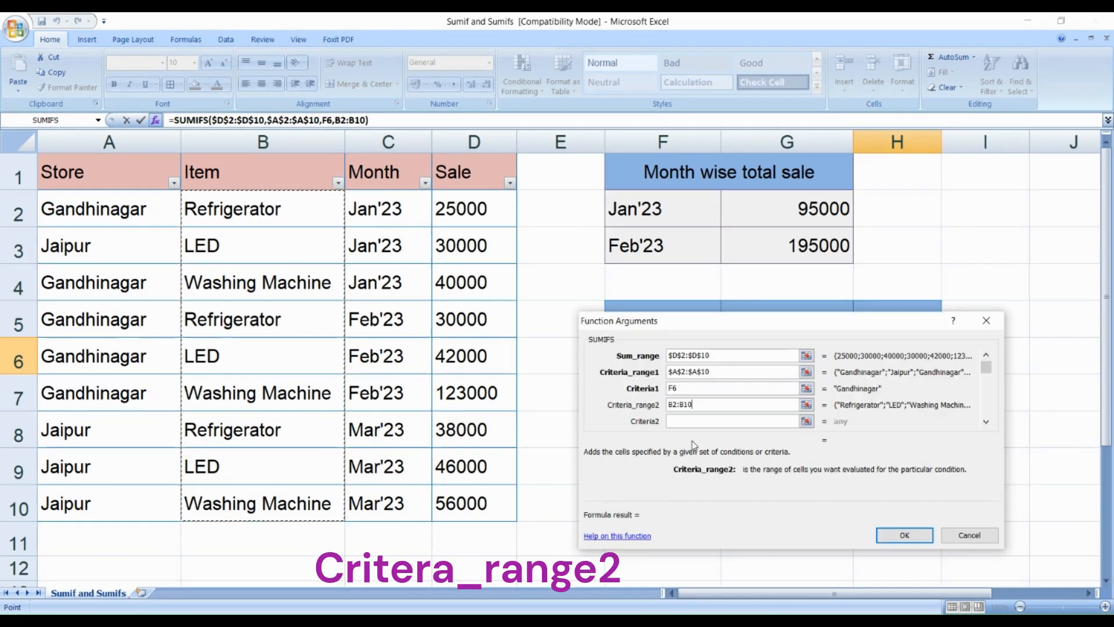
{"action": "left_click", "coordinate": [672, 404]}
{"action": "key", "text": "F4"}
{"action": "double_click", "coordinate": [692, 405]}
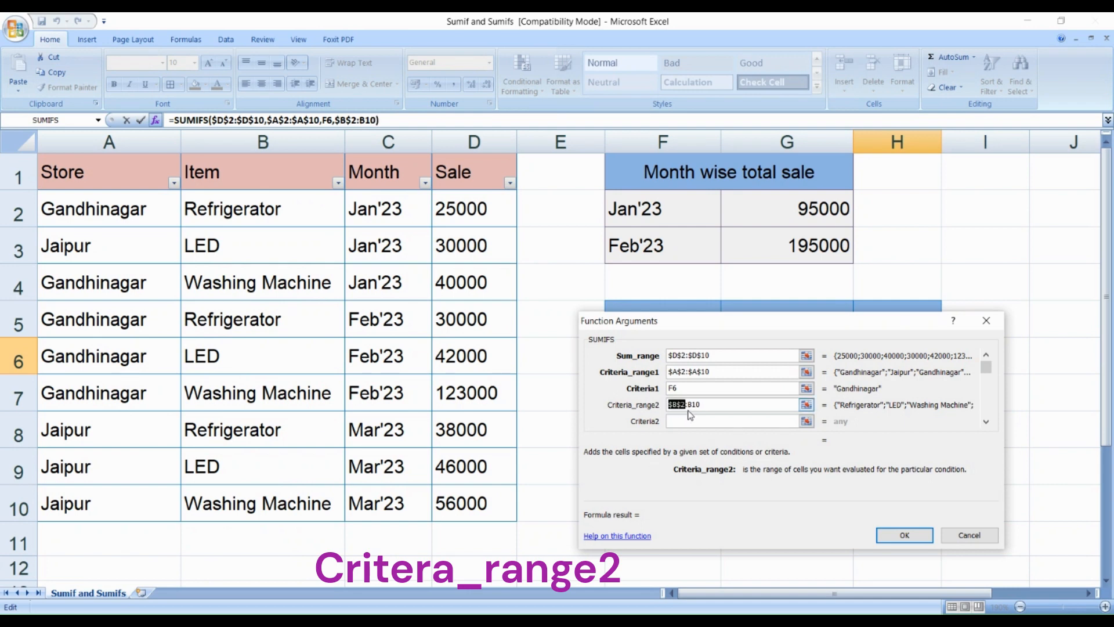
{"action": "key", "text": "F4"}
{"action": "left_click", "coordinate": [704, 422]}
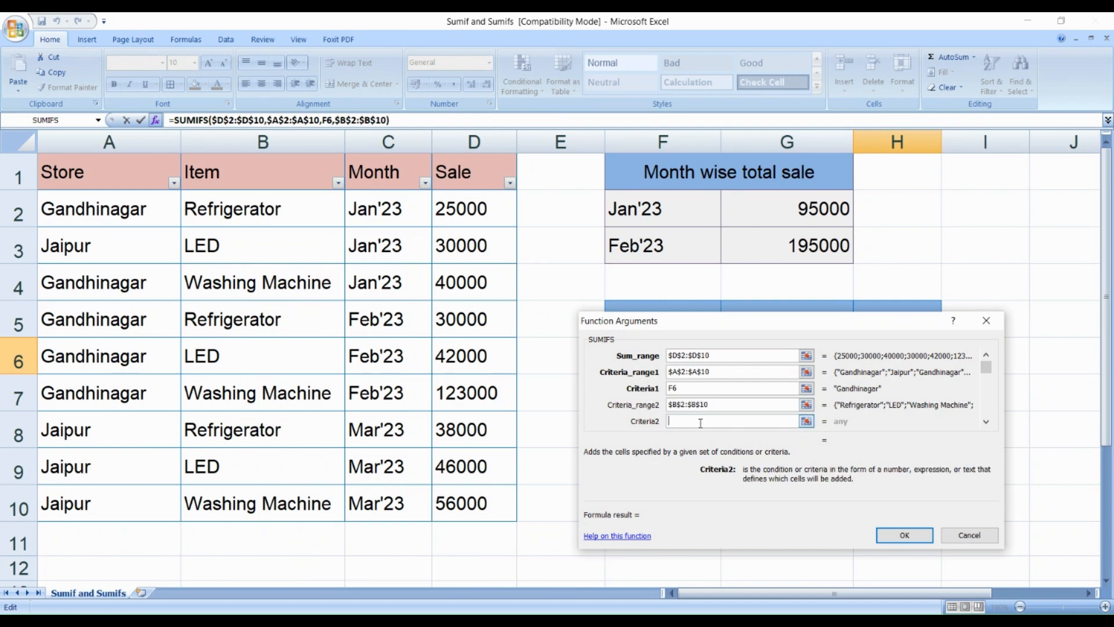
Step: Set the Criteria2 argument to cell G6, the Refrigerator item, and complete the SUMIFS formula in H6
{"action": "left_click_drag", "start_coordinate": [722, 320], "coordinate": [698, 275]}
{"action": "left_click", "coordinate": [767, 364]}
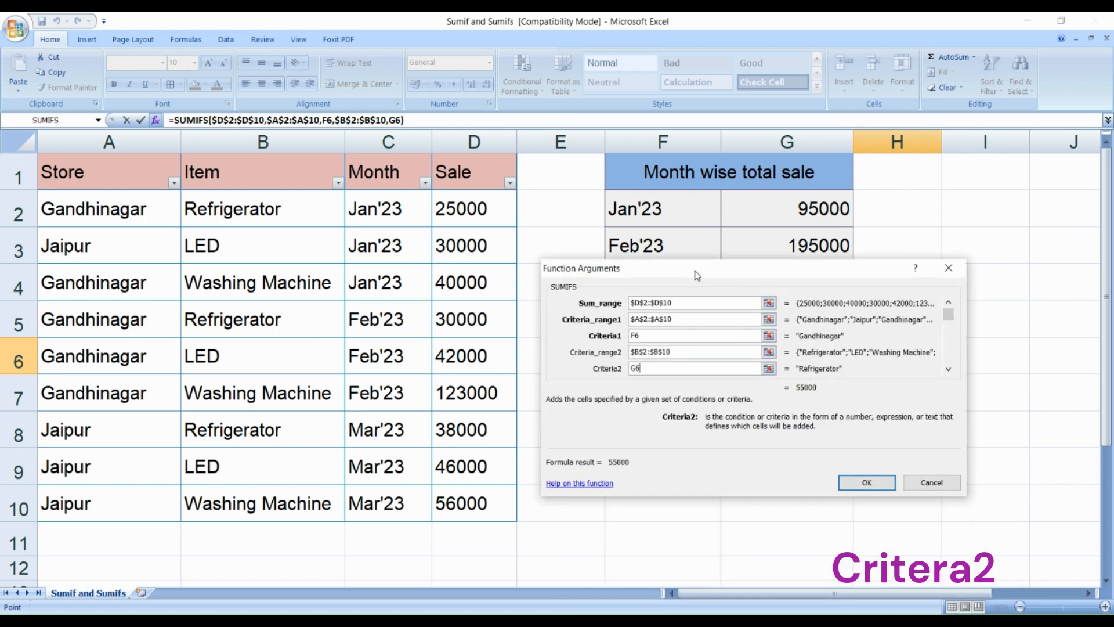
{"action": "left_click", "coordinate": [867, 483]}
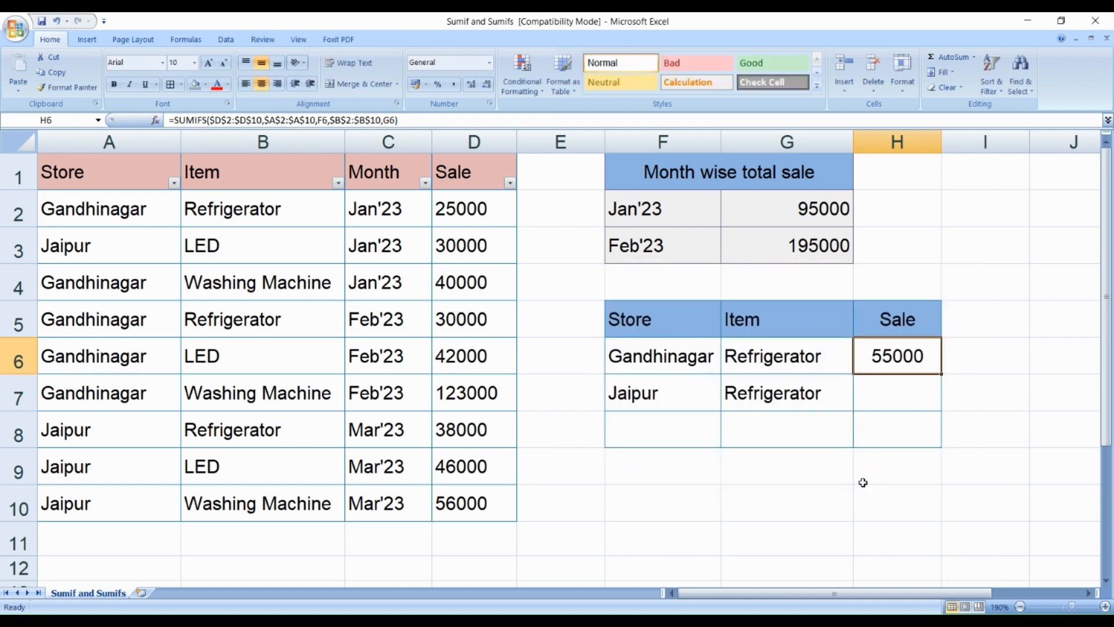
{"action": "left_click", "coordinate": [673, 365]}
{"action": "left_click", "coordinate": [773, 368]}
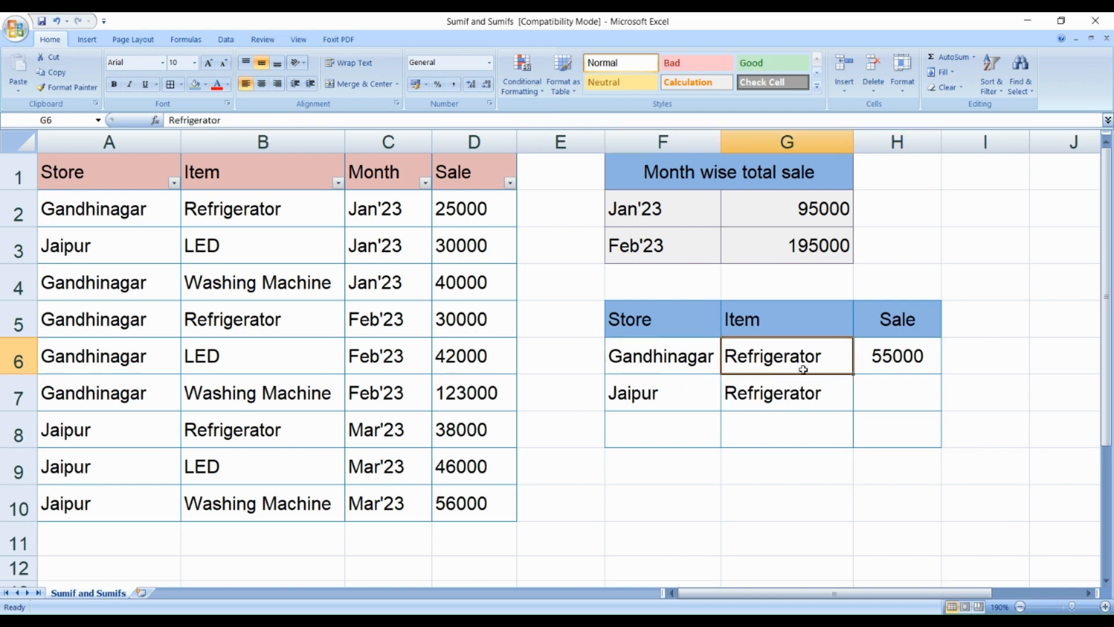
{"action": "left_click", "coordinate": [892, 368]}
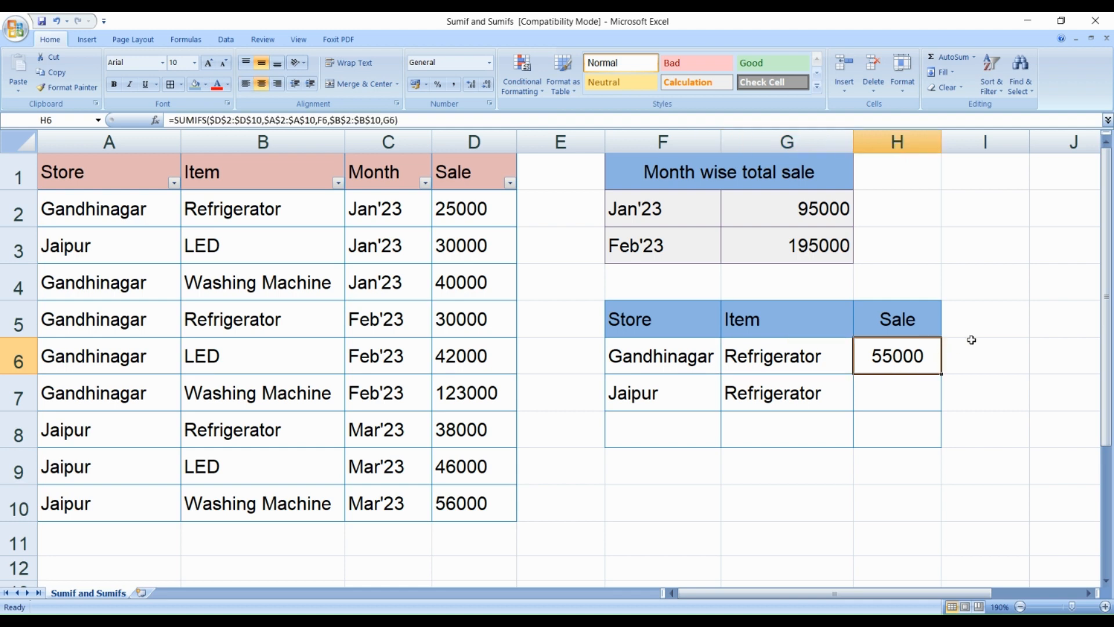
{"action": "left_click", "coordinate": [693, 400]}
{"action": "left_click", "coordinate": [777, 399]}
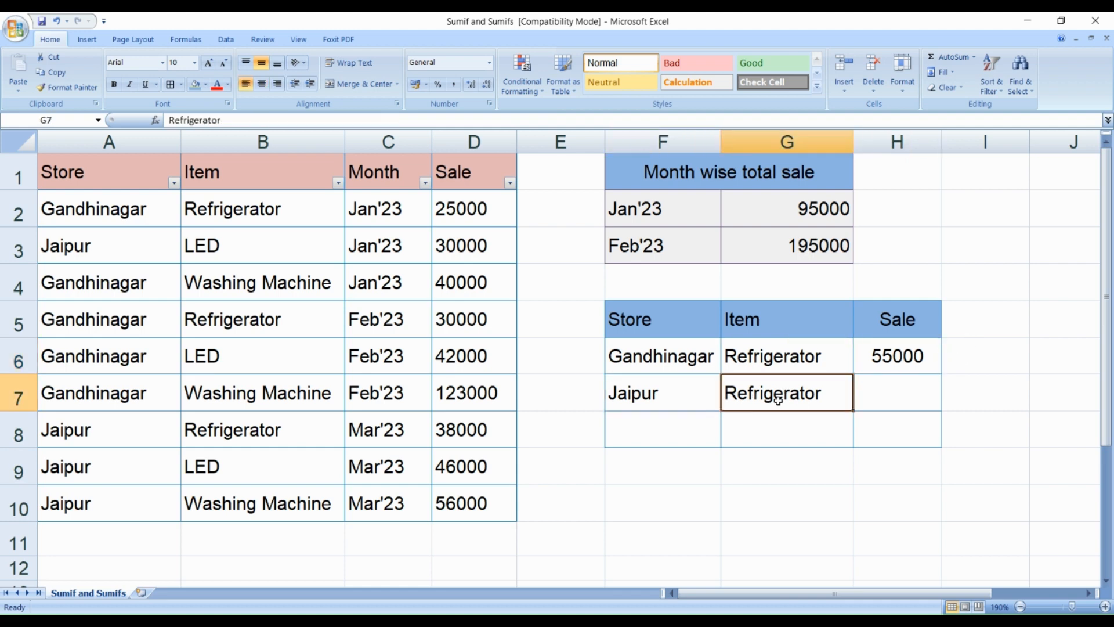
Step: Copy the SUMIFS formula from H6 down to H7 for Jaipur's Refrigerator sales and check the copied formula and its criteria cells
{"action": "left_click", "coordinate": [928, 370]}
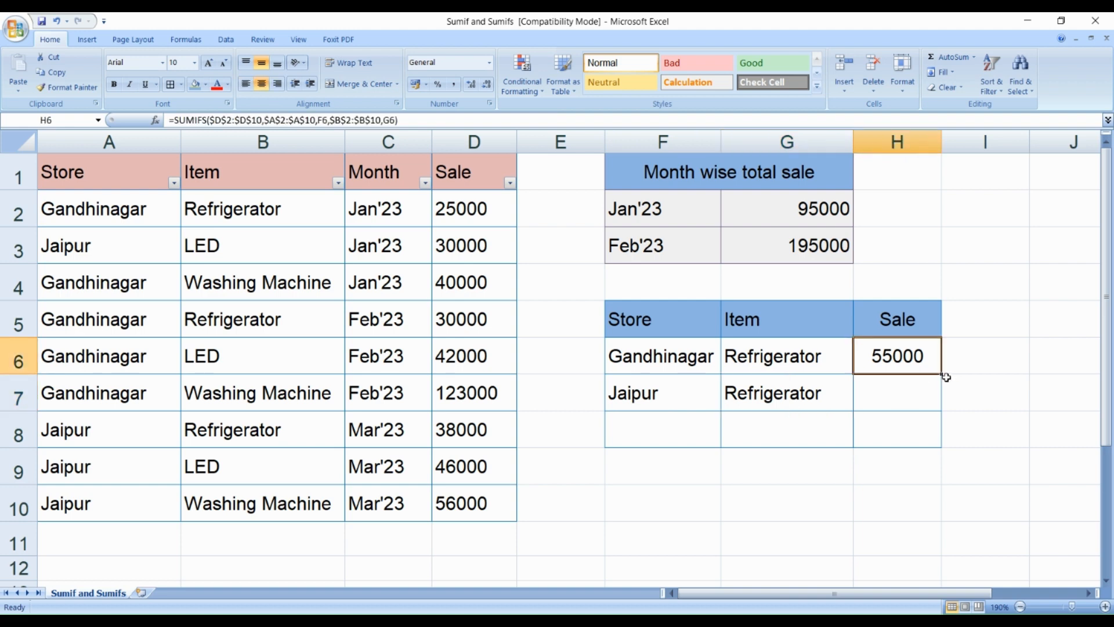
{"action": "left_click_drag", "start_coordinate": [941, 373], "coordinate": [940, 399]}
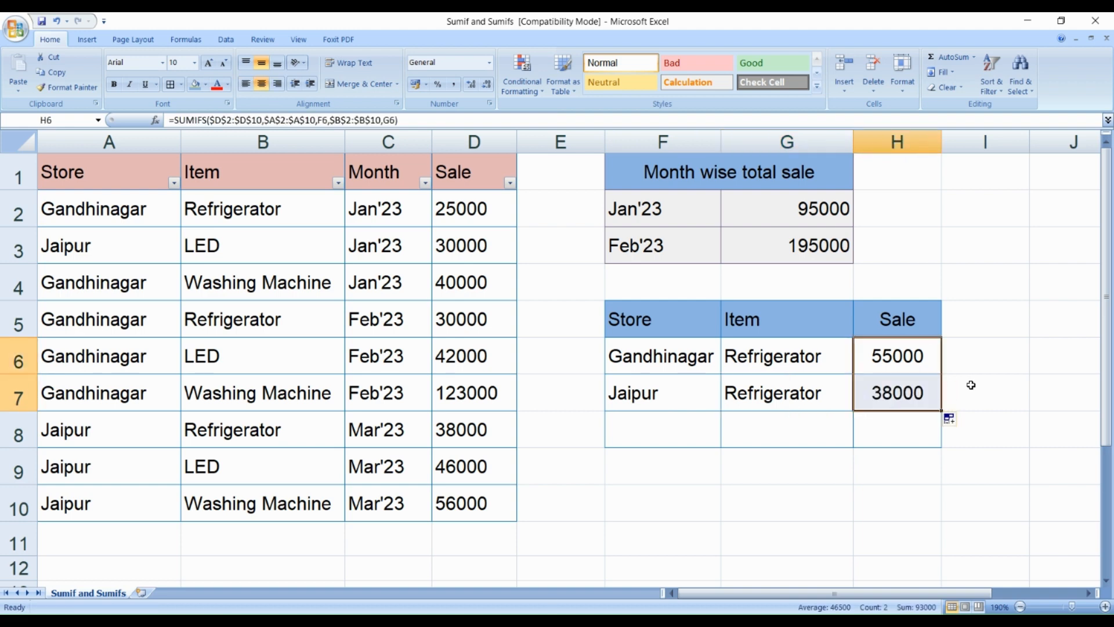
{"action": "left_click", "coordinate": [927, 392]}
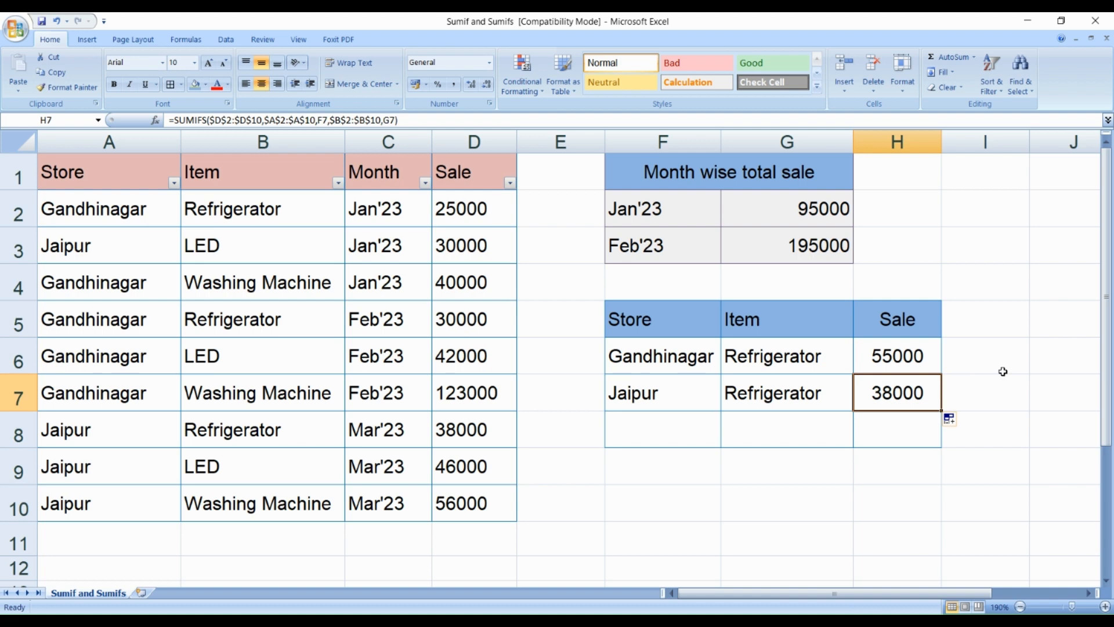
{"action": "left_click", "coordinate": [671, 405]}
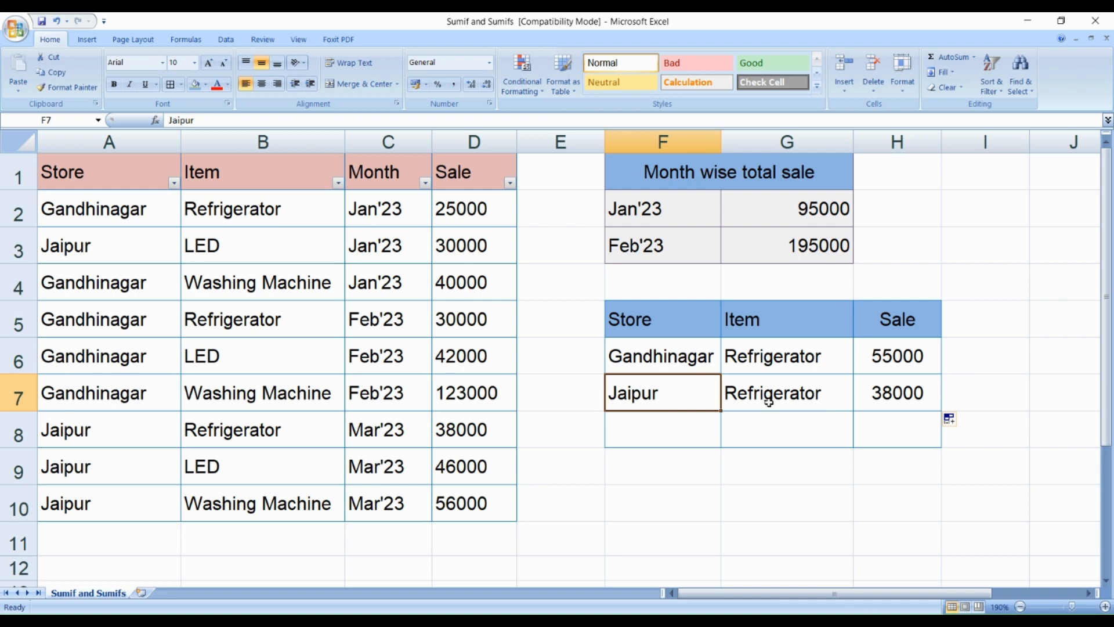
{"action": "left_click", "coordinate": [772, 402]}
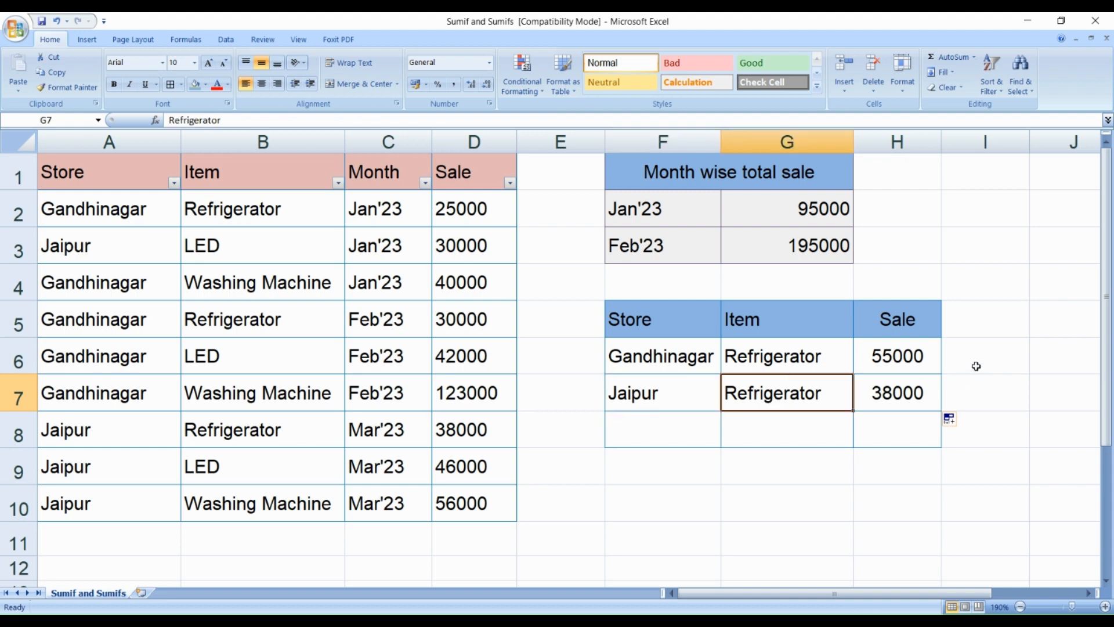